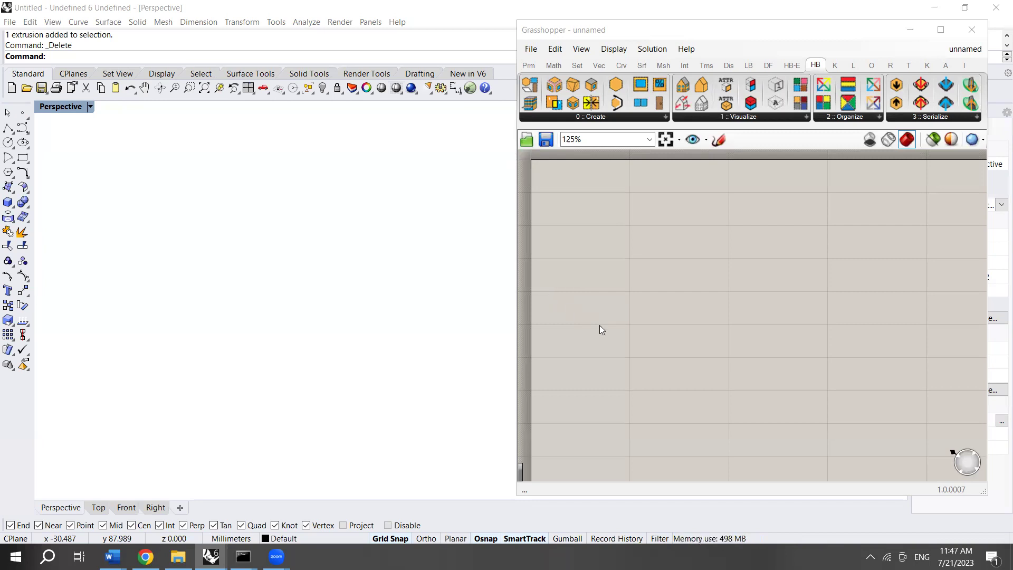
Step: Search 'octre' and place an OcTree component on the empty Grasshopper canvas
{"action": "double_click", "coordinate": [690, 300]}
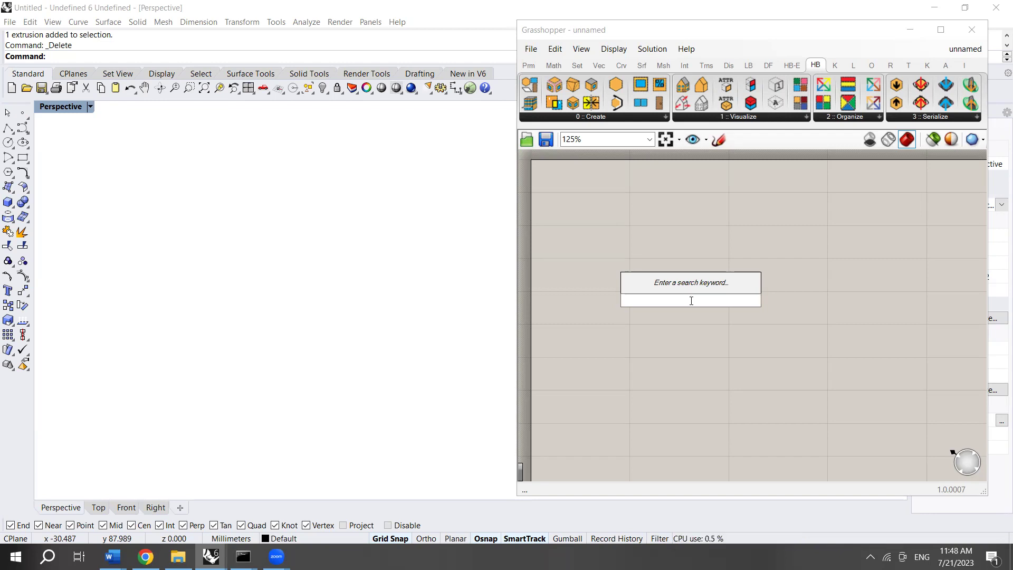
{"action": "type", "text": "octre"}
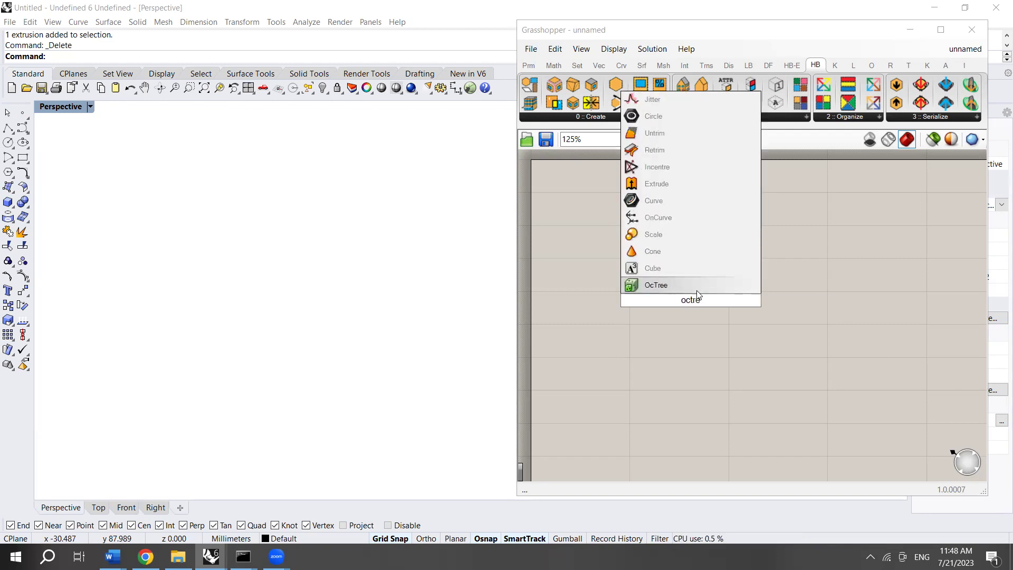
{"action": "left_click", "coordinate": [671, 284]}
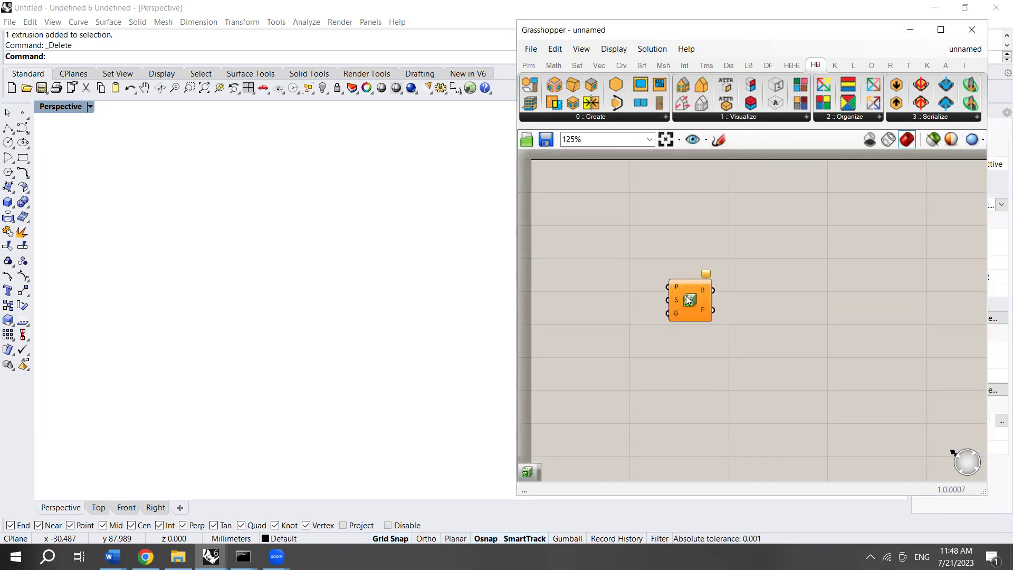
Step: Draw a box in Rhino's Perspective viewport with the Box command from two base corners and a height
{"action": "left_click", "coordinate": [111, 57]}
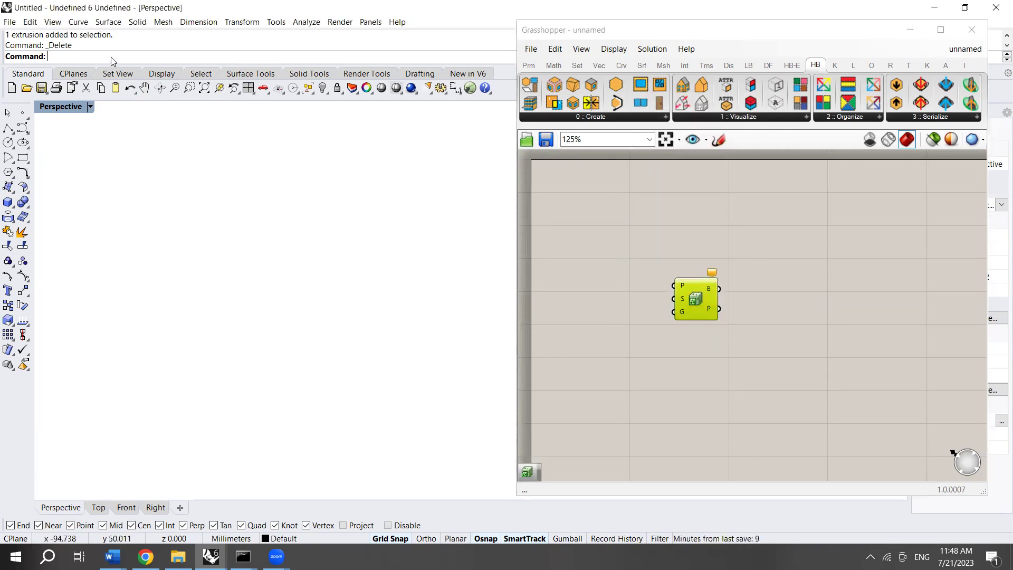
{"action": "type", "text": "box"}
{"action": "key", "text": "Return"}
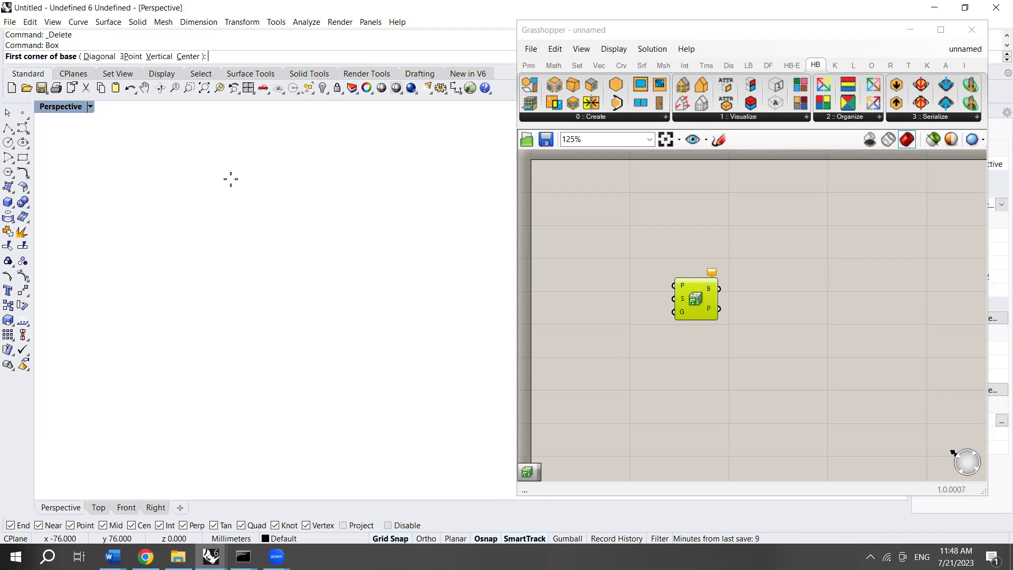
{"action": "left_click", "coordinate": [351, 229]}
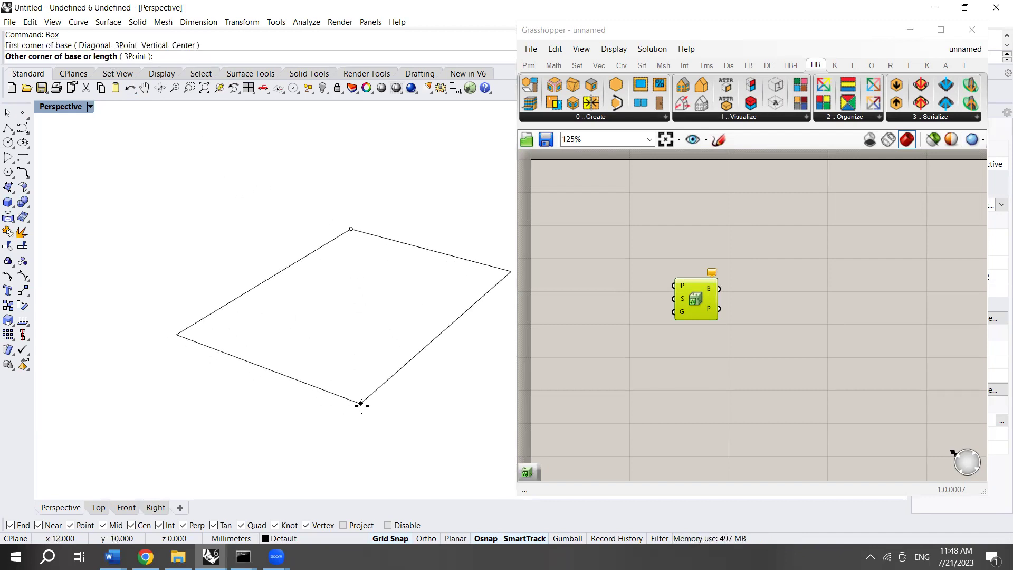
{"action": "left_click", "coordinate": [356, 404]}
{"action": "left_click", "coordinate": [306, 262]}
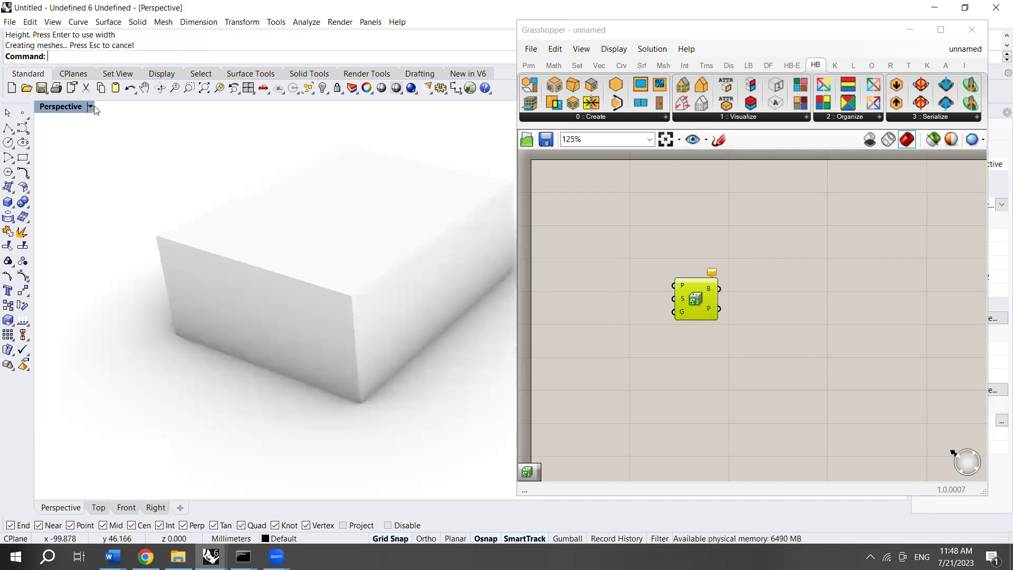
Step: Show the Perspective viewport in Shaded display and orbit around the box
{"action": "left_click", "coordinate": [91, 107]}
{"action": "left_click", "coordinate": [93, 144]}
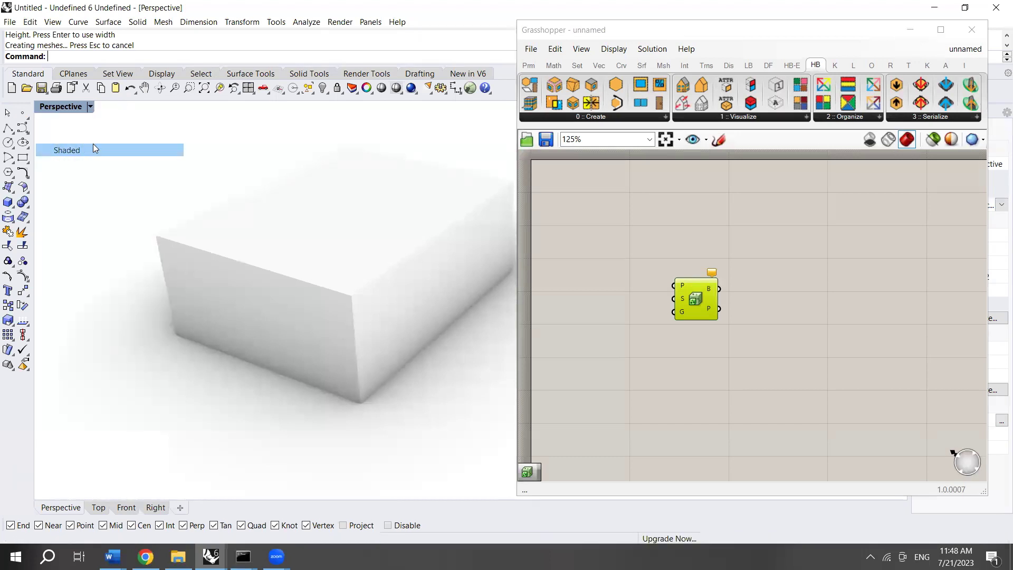
{"action": "right_click_drag", "start_coordinate": [171, 327], "coordinate": [374, 278]}
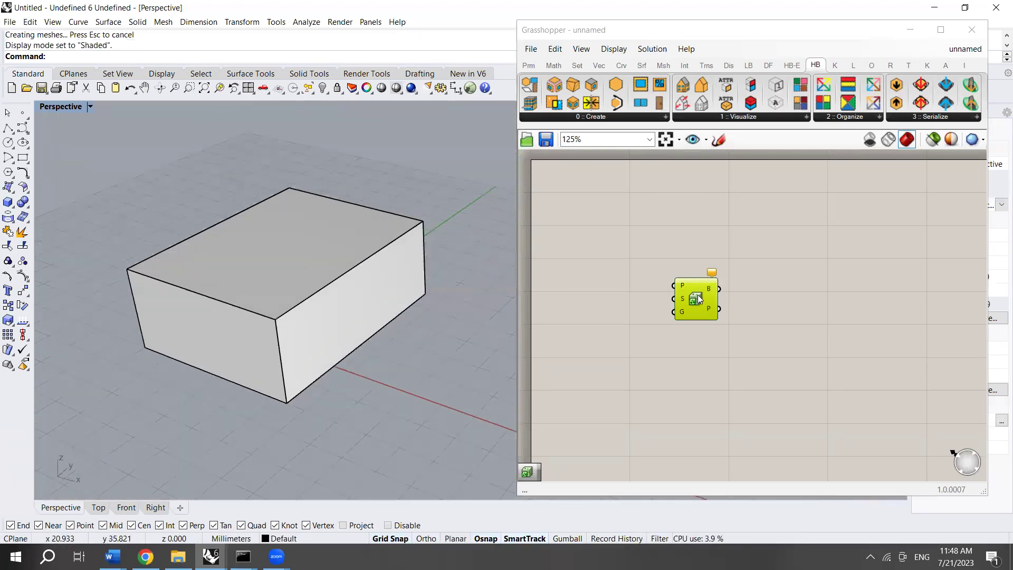
{"action": "left_click_drag", "start_coordinate": [696, 299], "coordinate": [726, 294]}
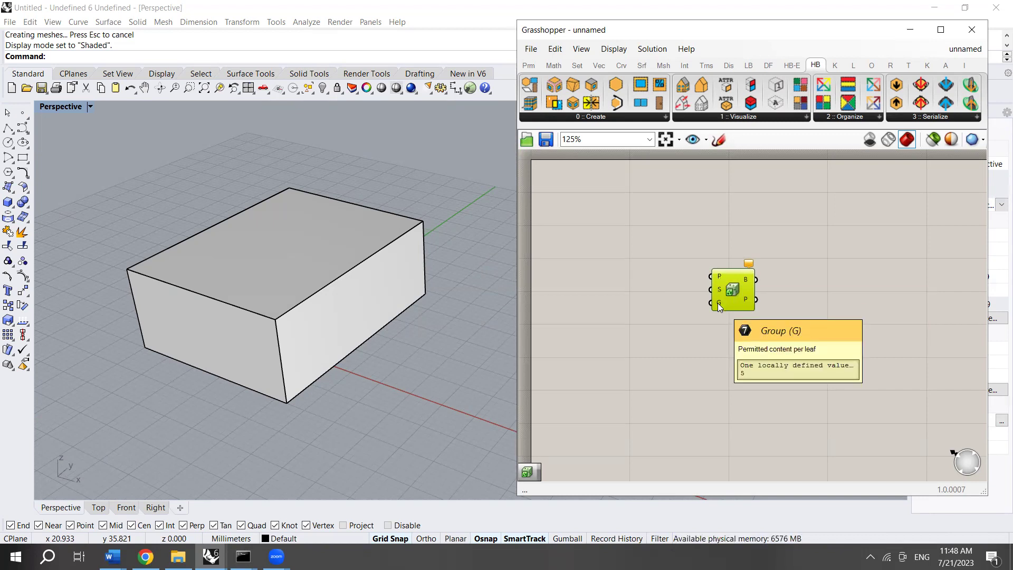
Step: Add a Populate 3D component to the canvas
{"action": "left_click_drag", "start_coordinate": [733, 291], "coordinate": [764, 304]}
{"action": "double_click", "coordinate": [629, 260]}
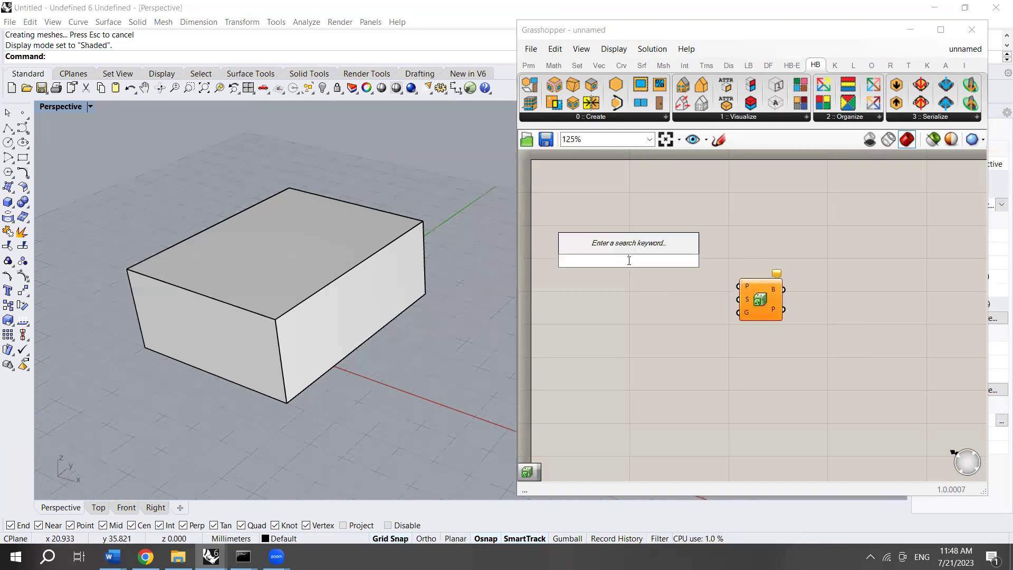
{"action": "type", "text": "pop"}
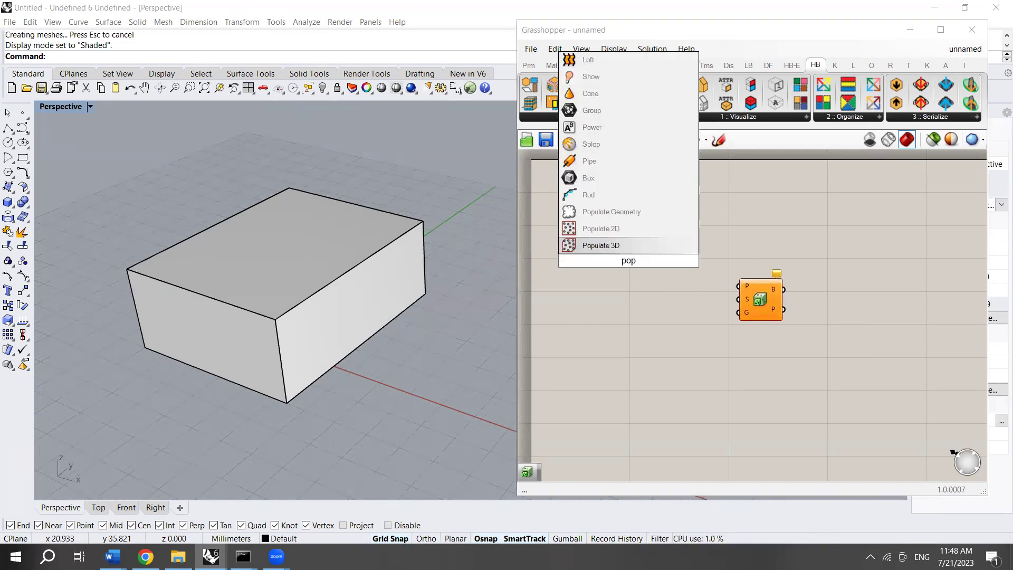
{"action": "key", "text": "Return"}
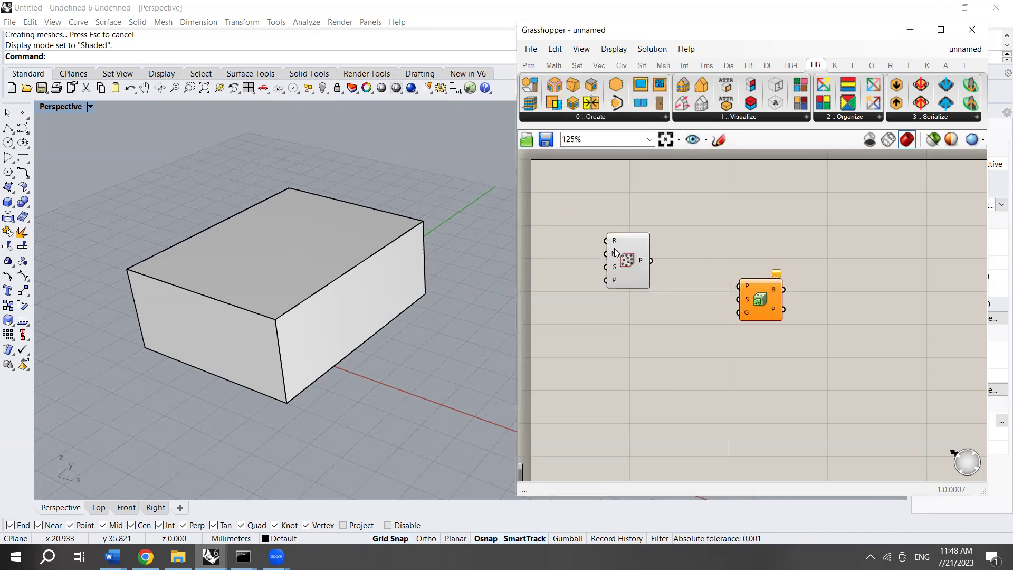
{"action": "left_click_drag", "start_coordinate": [636, 269], "coordinate": [702, 254]}
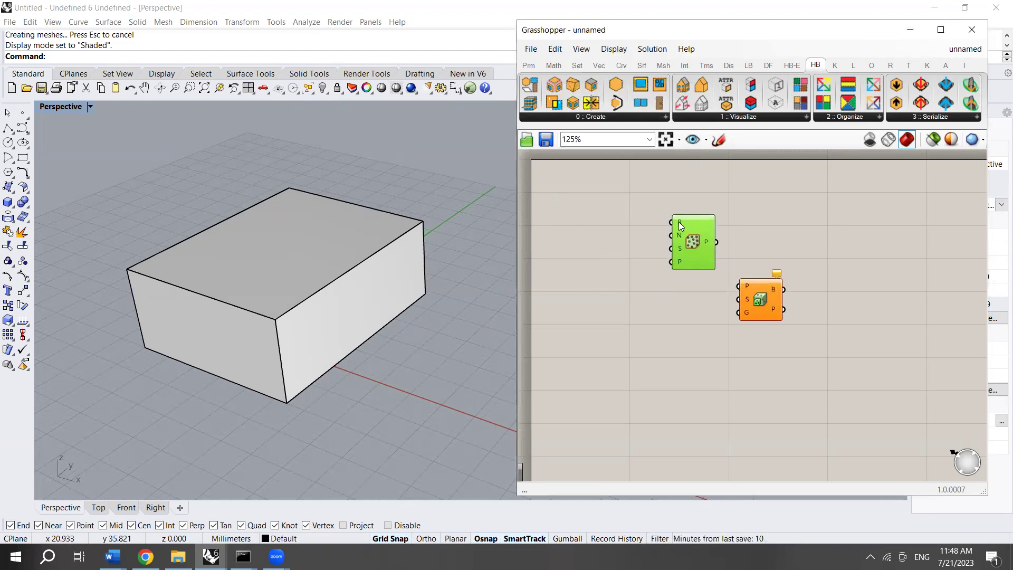
Step: Add a Brep parameter and set it to reference the Rhino box
{"action": "mouse_move", "coordinate": [678, 222]}
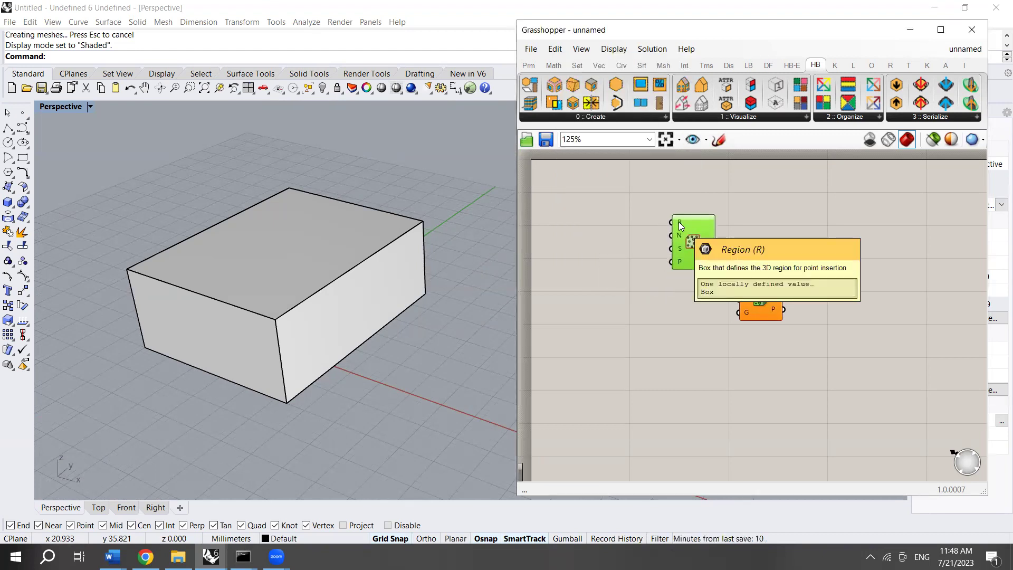
{"action": "double_click", "coordinate": [589, 217]}
{"action": "type", "text": "brep"}
{"action": "key", "text": "Return"}
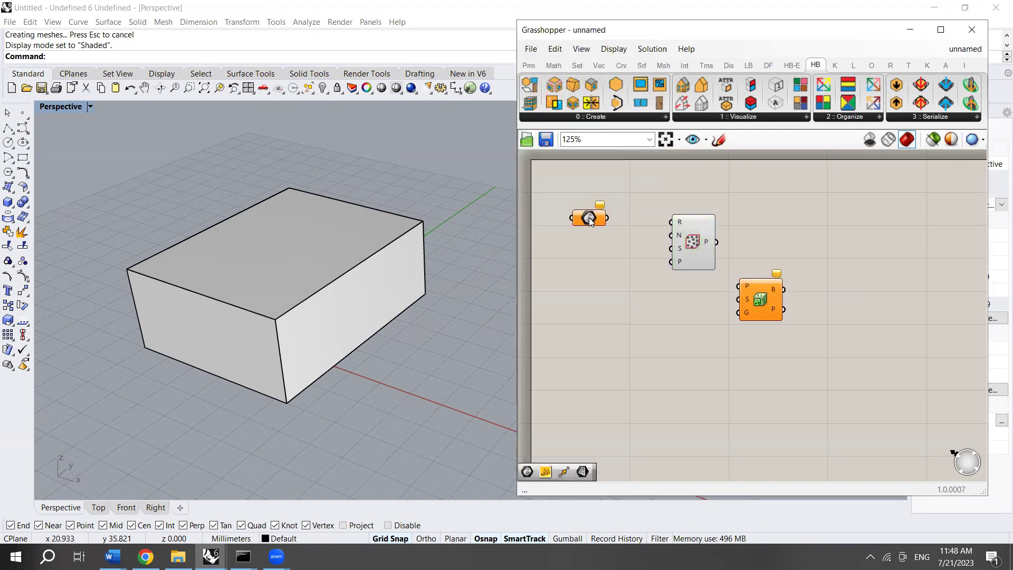
{"action": "left_click", "coordinate": [368, 287]}
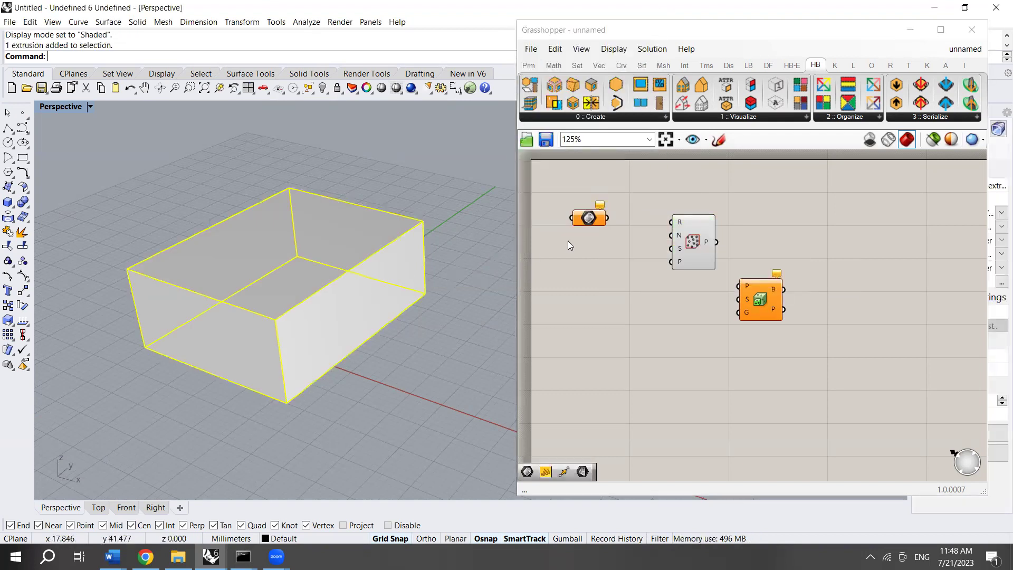
{"action": "right_click", "coordinate": [588, 218]}
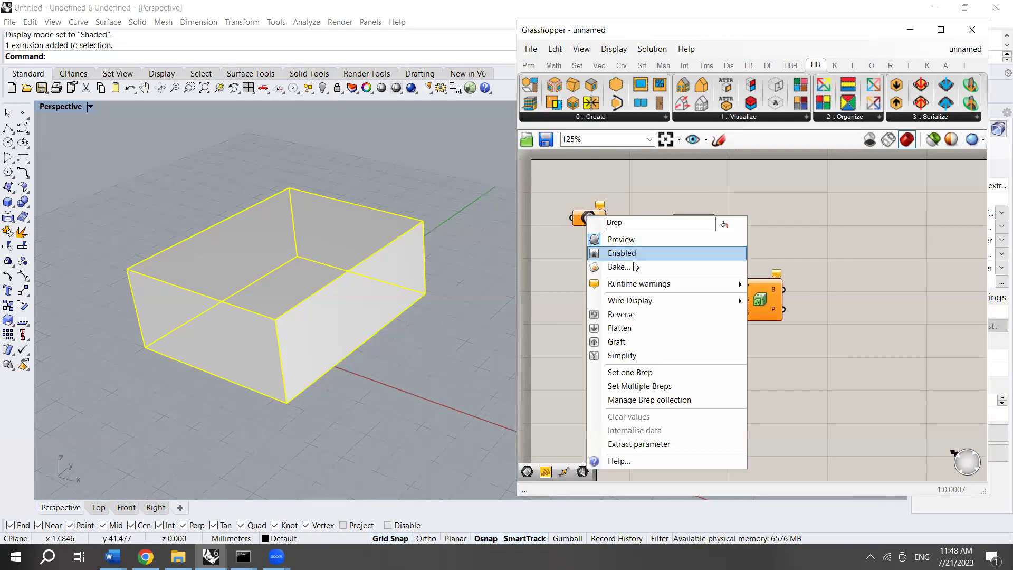
{"action": "left_click", "coordinate": [656, 372]}
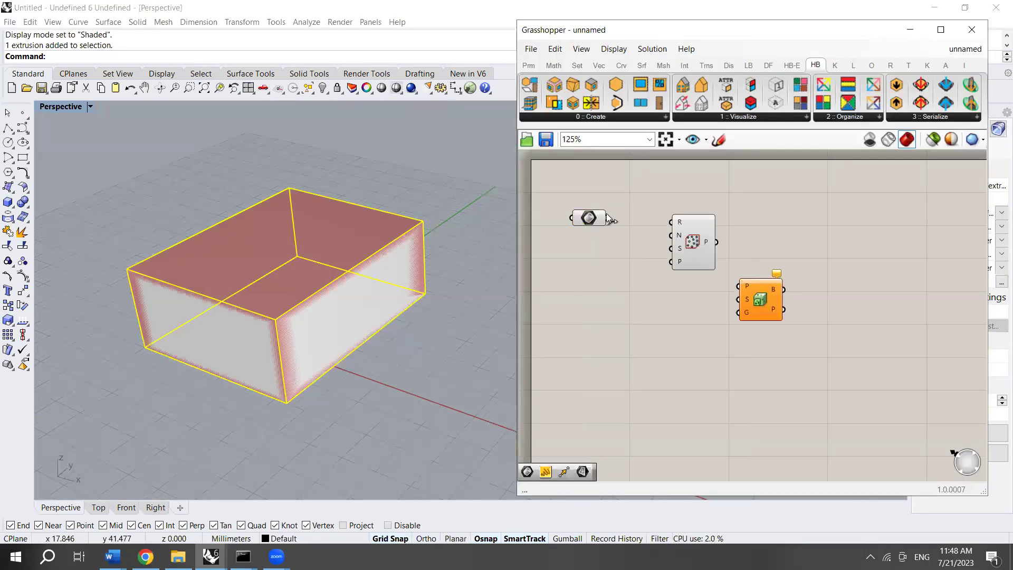
Step: Wire the Brep into Populate 3D's region input
{"action": "left_click_drag", "start_coordinate": [682, 245], "coordinate": [692, 256]}
{"action": "left_click_drag", "start_coordinate": [607, 218], "coordinate": [681, 233]}
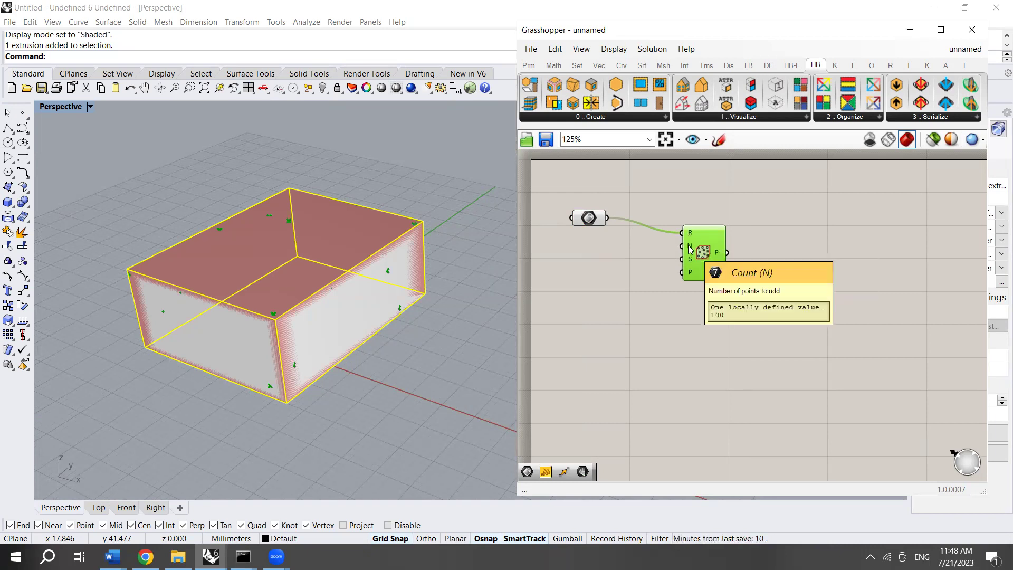
{"action": "key", "text": "ctrl+v"}
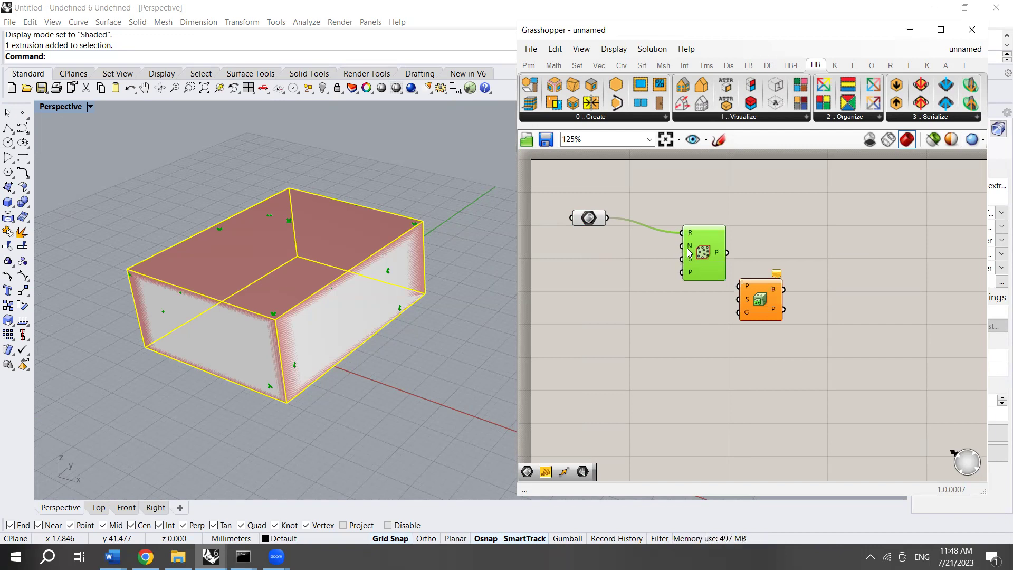
Step: Create a number slider at 20 and wire it into Populate 3D's Count input
{"action": "double_click", "coordinate": [569, 262]}
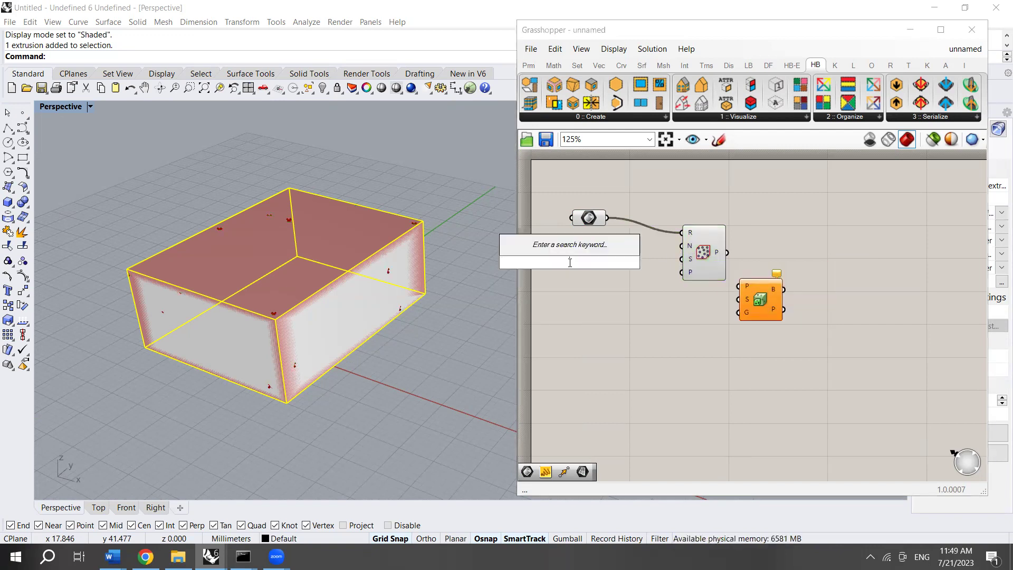
{"action": "type", "text": "20"}
{"action": "key", "text": "Return"}
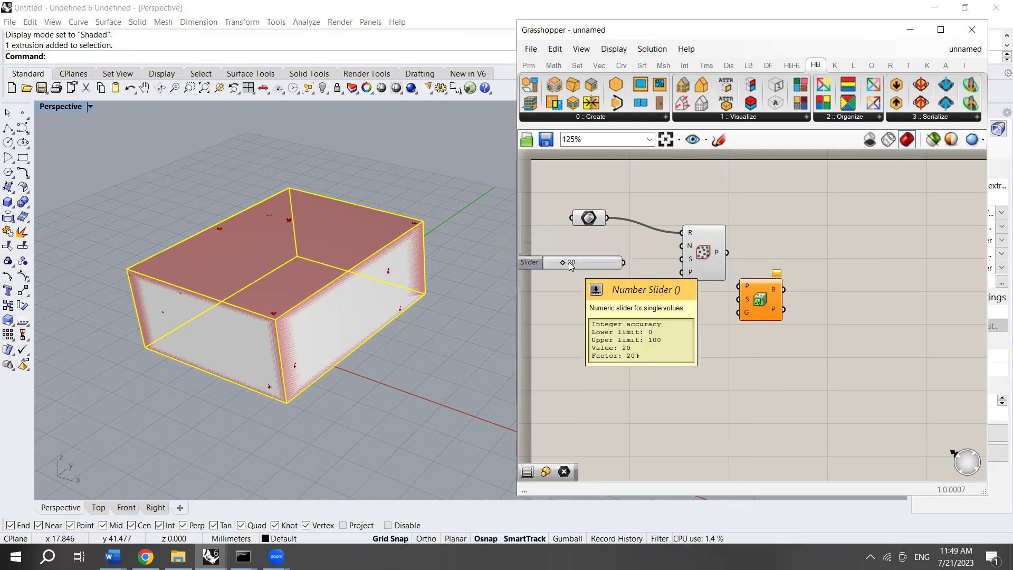
{"action": "left_click_drag", "start_coordinate": [622, 263], "coordinate": [681, 246]}
{"action": "left_click_drag", "start_coordinate": [594, 264], "coordinate": [618, 250]}
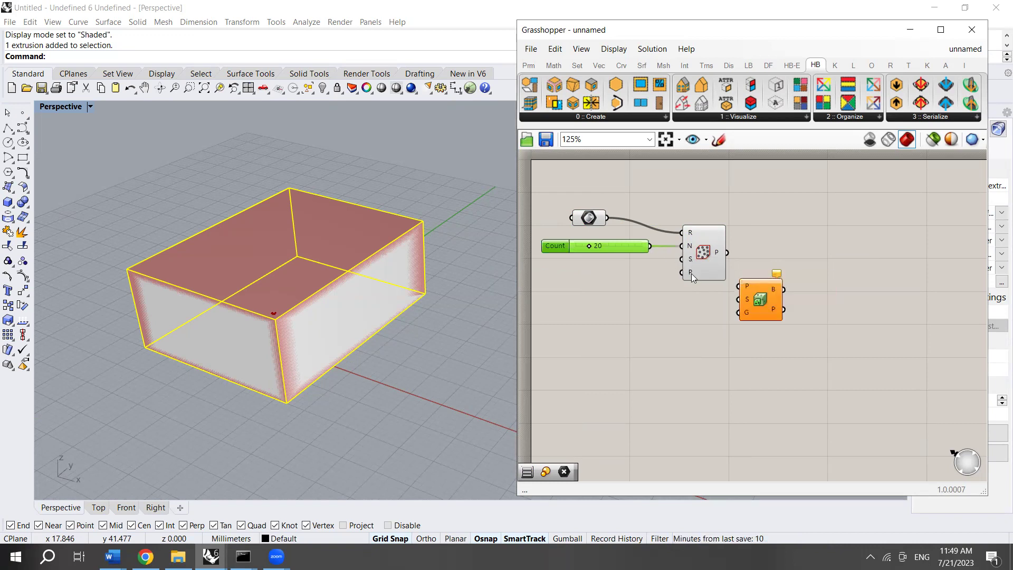
Step: Add a second 20 slider as Populate's Seed, then raise Count to 83
{"action": "mouse_move", "coordinate": [691, 272]}
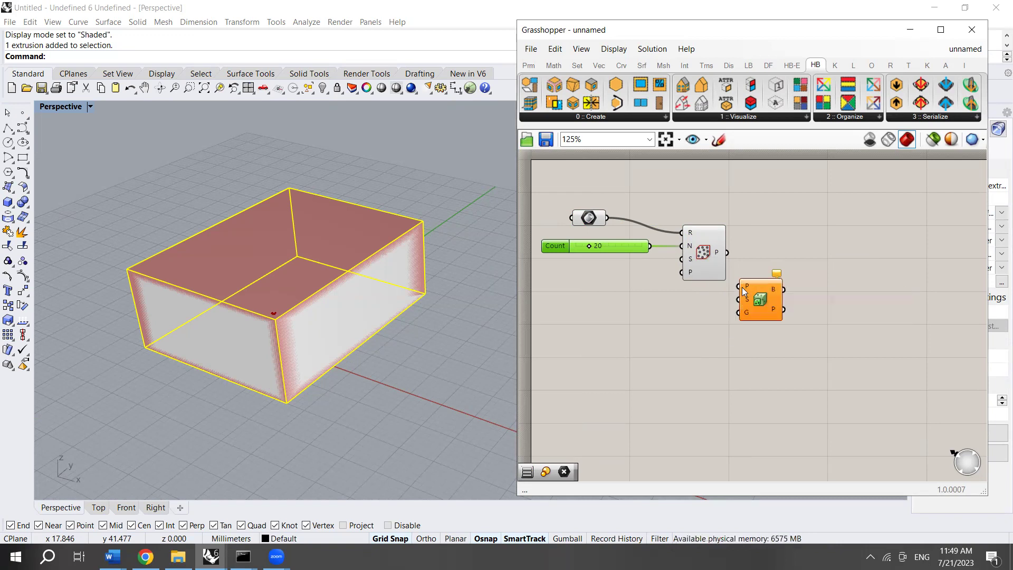
{"action": "left_click_drag", "start_coordinate": [760, 294], "coordinate": [852, 319]}
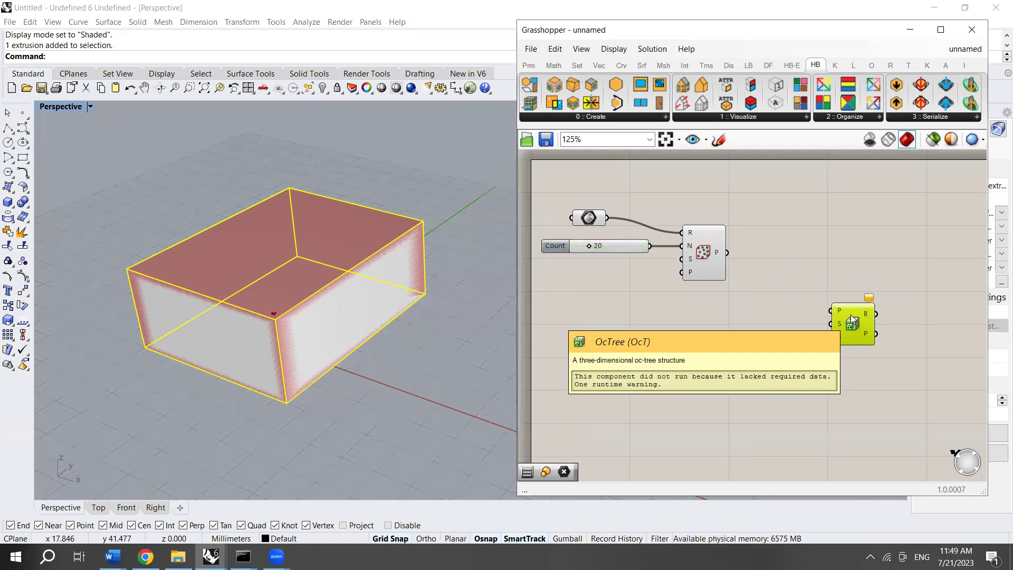
{"action": "mouse_move", "coordinate": [692, 263]}
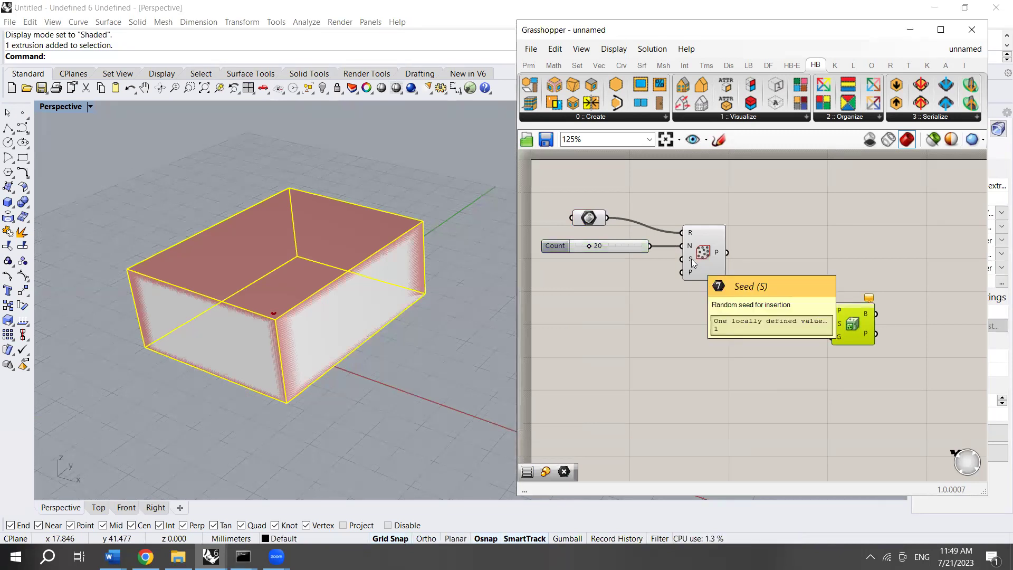
{"action": "double_click", "coordinate": [584, 280]}
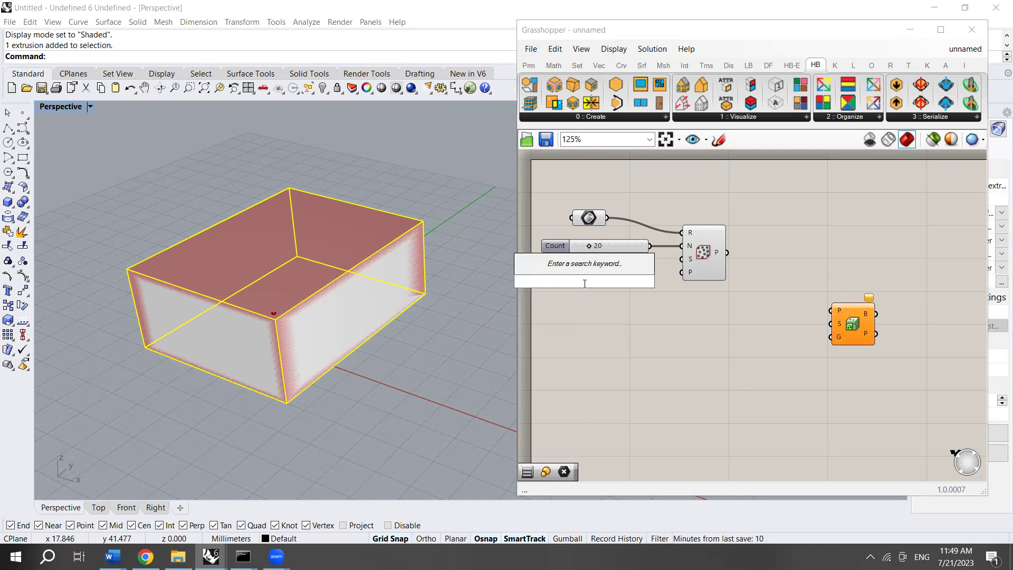
{"action": "type", "text": "20"}
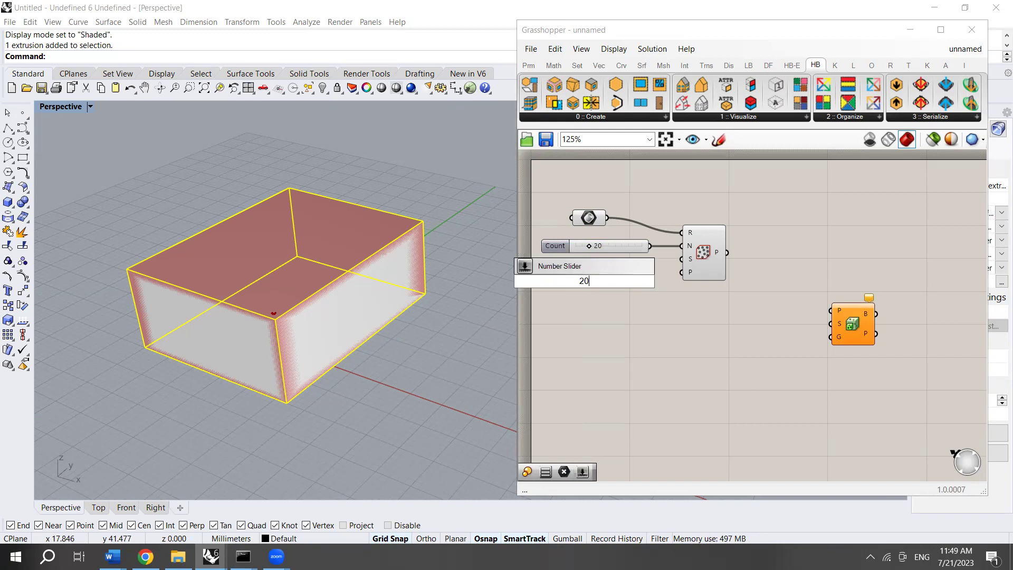
{"action": "key", "text": "Return"}
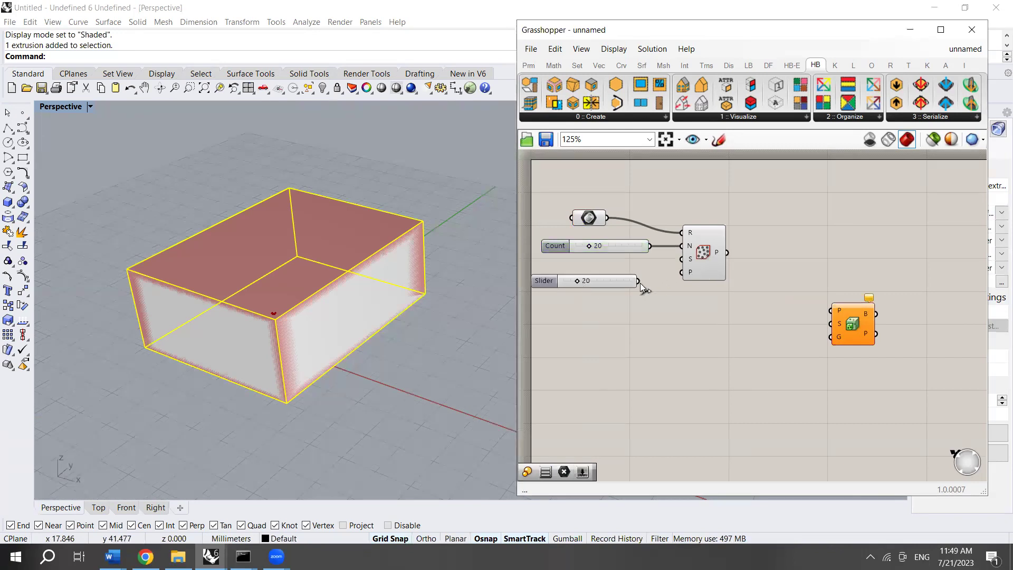
{"action": "left_click_drag", "start_coordinate": [638, 280], "coordinate": [715, 271]}
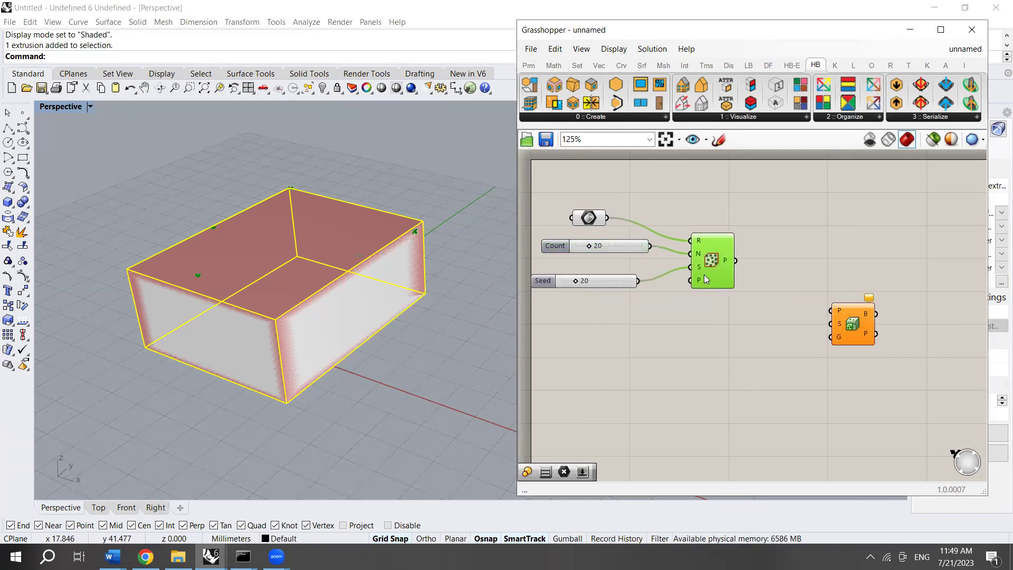
{"action": "left_click_drag", "start_coordinate": [588, 245], "coordinate": [633, 245]}
Step: Set the Seed to 76 and feed Populate 3D's points into OcTree's P input
{"action": "left_click_drag", "start_coordinate": [574, 280], "coordinate": [613, 280]}
{"action": "left_click_drag", "start_coordinate": [736, 260], "coordinate": [829, 290]}
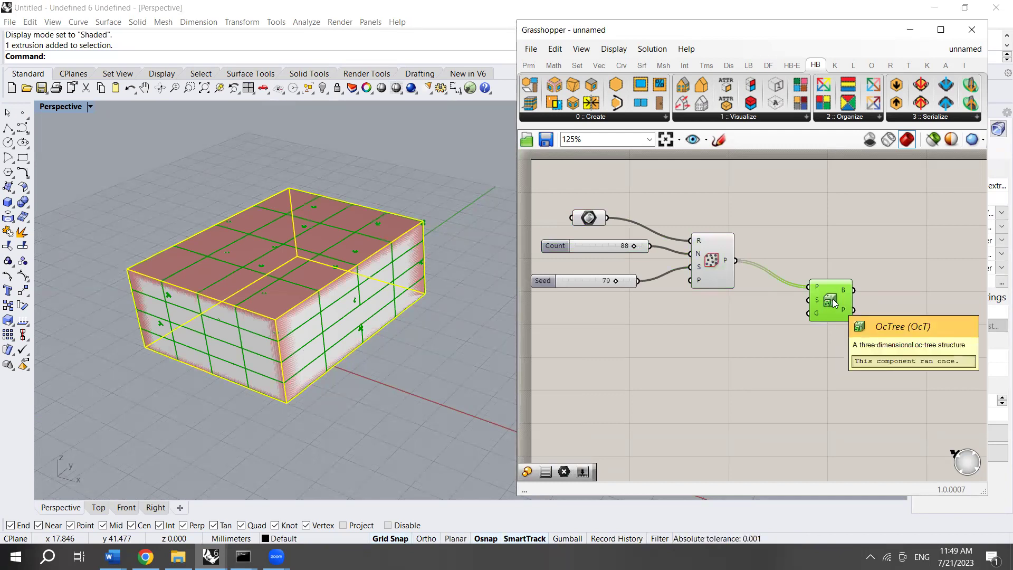
{"action": "mouse_move", "coordinate": [817, 299]}
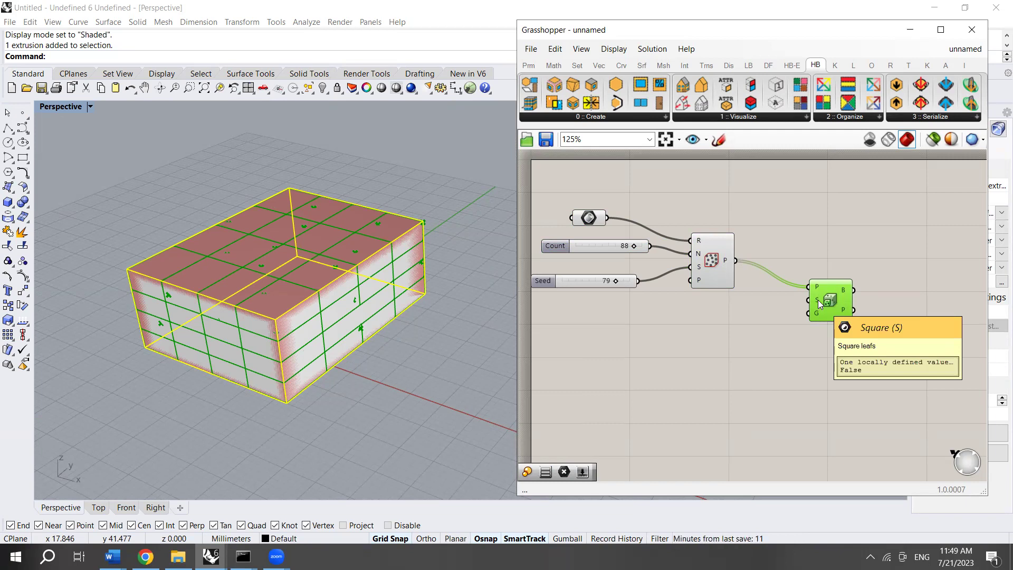
{"action": "left_click_drag", "start_coordinate": [817, 300], "coordinate": [835, 313]}
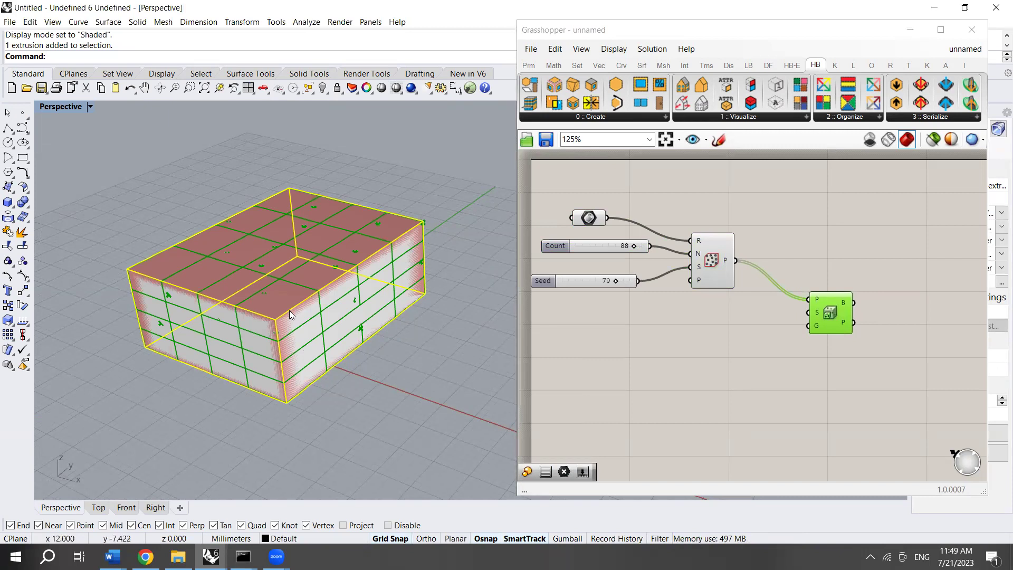
Step: Hide the original box in Rhino with the Hide command
{"action": "type", "text": "Hide"}
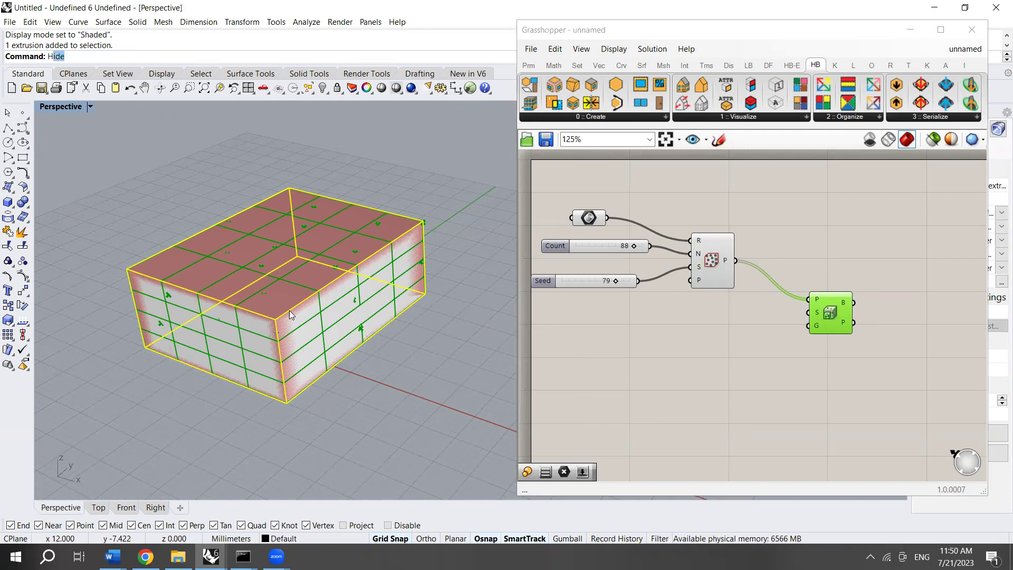
{"action": "key", "text": "Return"}
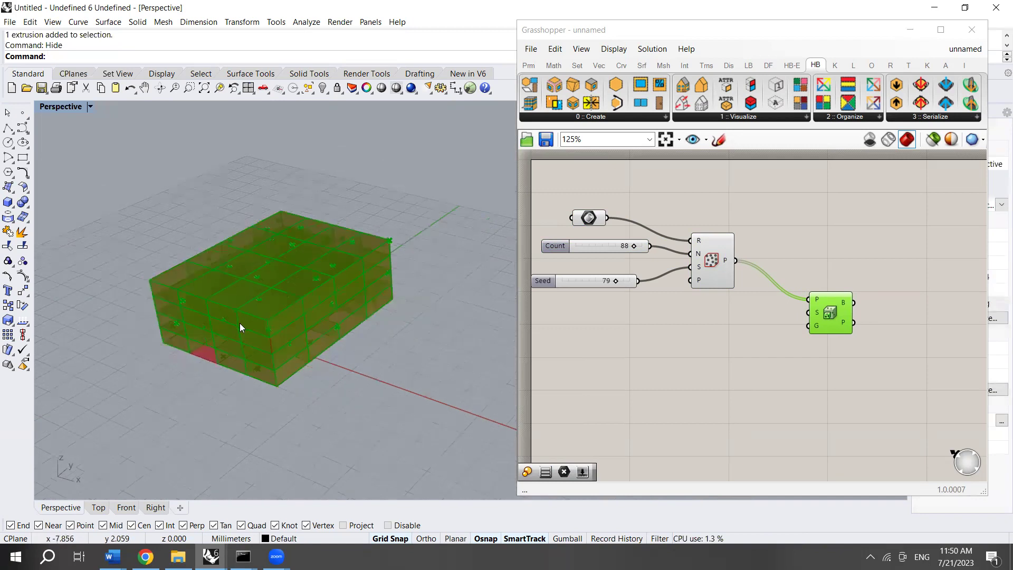
{"action": "scroll", "coordinate": [243, 321], "scroll_direction": "up", "scroll_amount": 2}
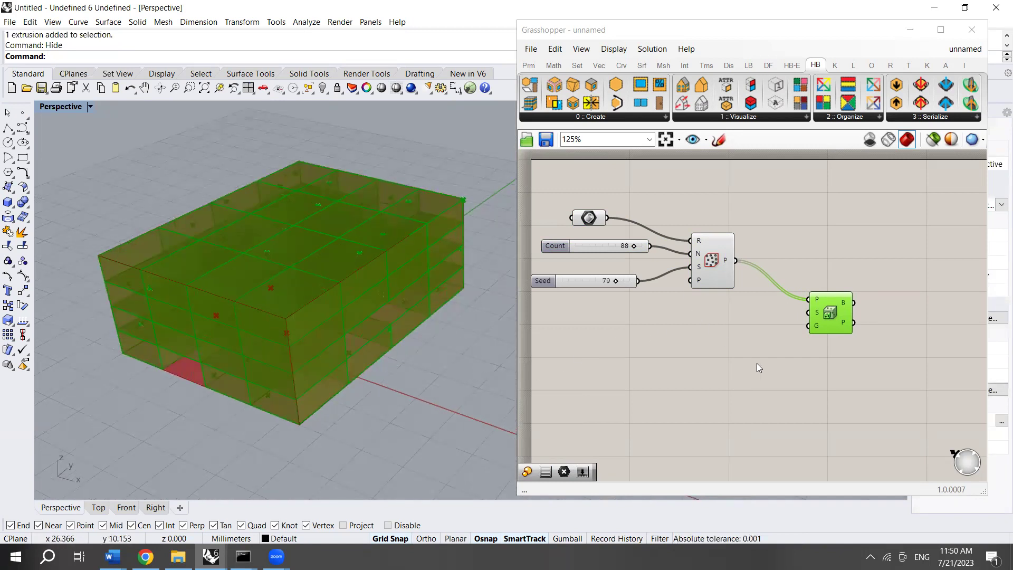
{"action": "scroll", "coordinate": [756, 362], "scroll_direction": "down", "scroll_amount": 2}
{"action": "scroll", "coordinate": [741, 331], "scroll_direction": "up", "scroll_amount": 2}
Step: Turn off the Brep component's preview and lower the point Count from 88 to 43
{"action": "left_click", "coordinate": [606, 235]}
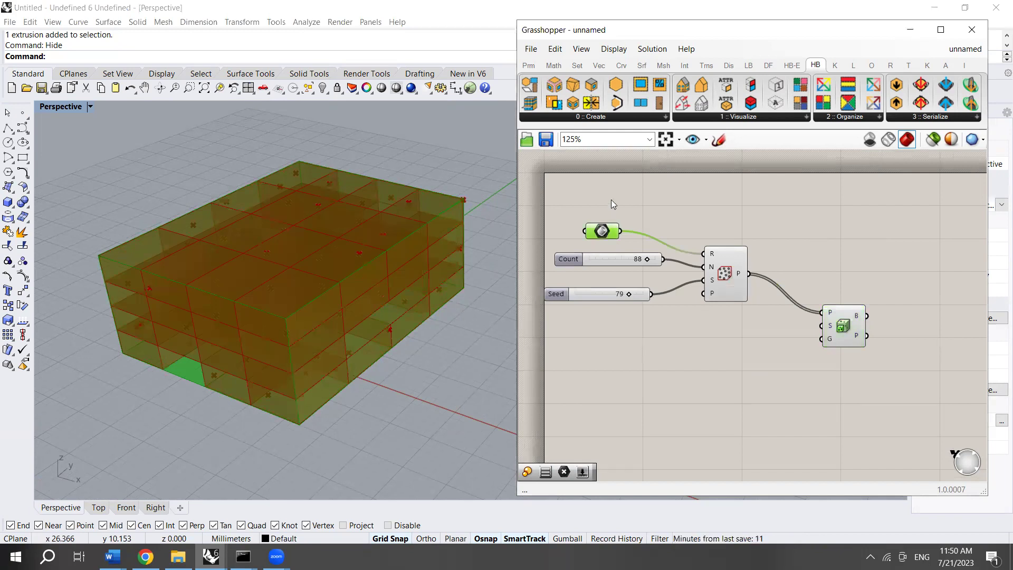
{"action": "right_click", "coordinate": [635, 245]}
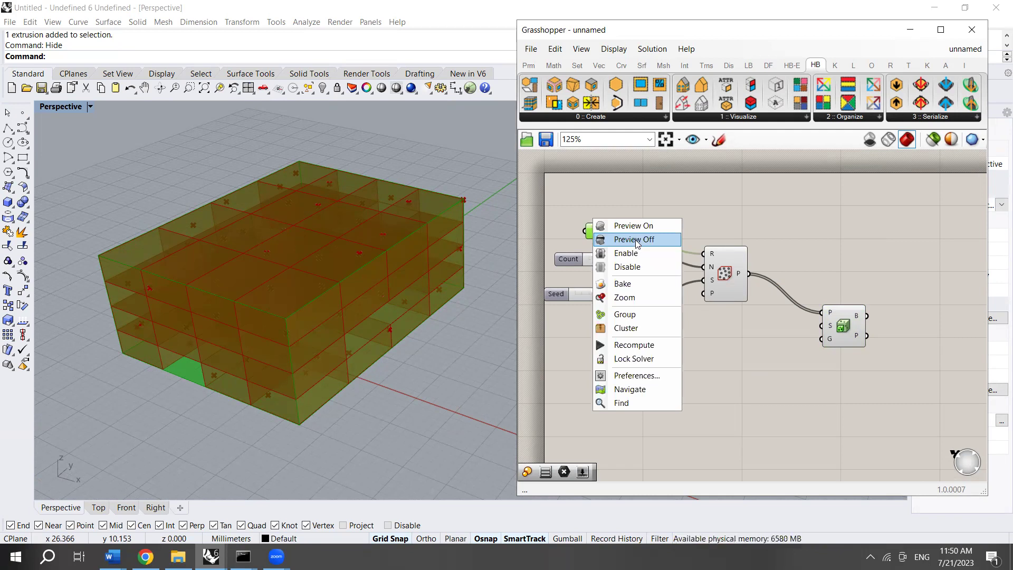
{"action": "left_click", "coordinate": [634, 239]}
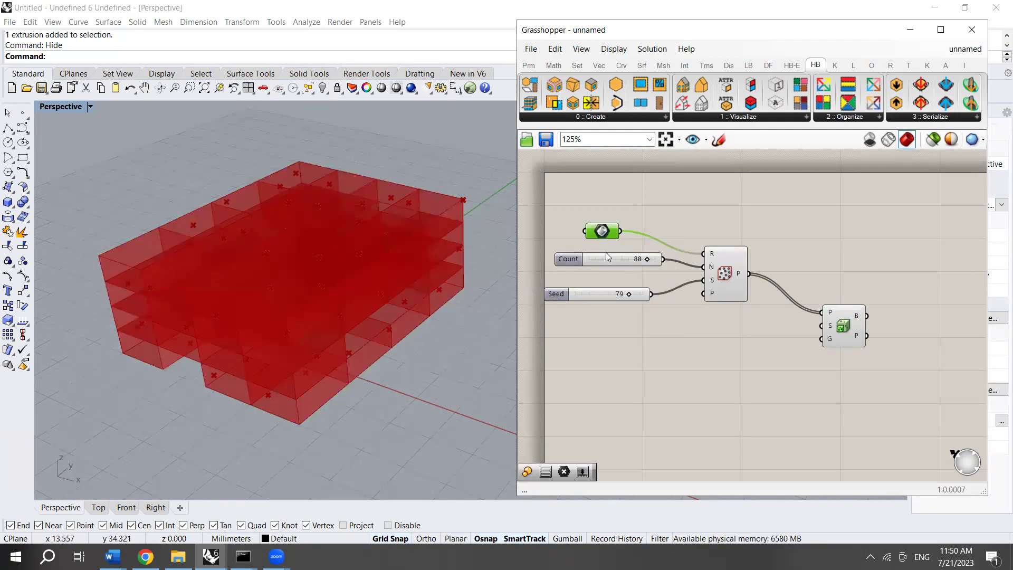
{"action": "left_click_drag", "start_coordinate": [647, 259], "coordinate": [615, 293]}
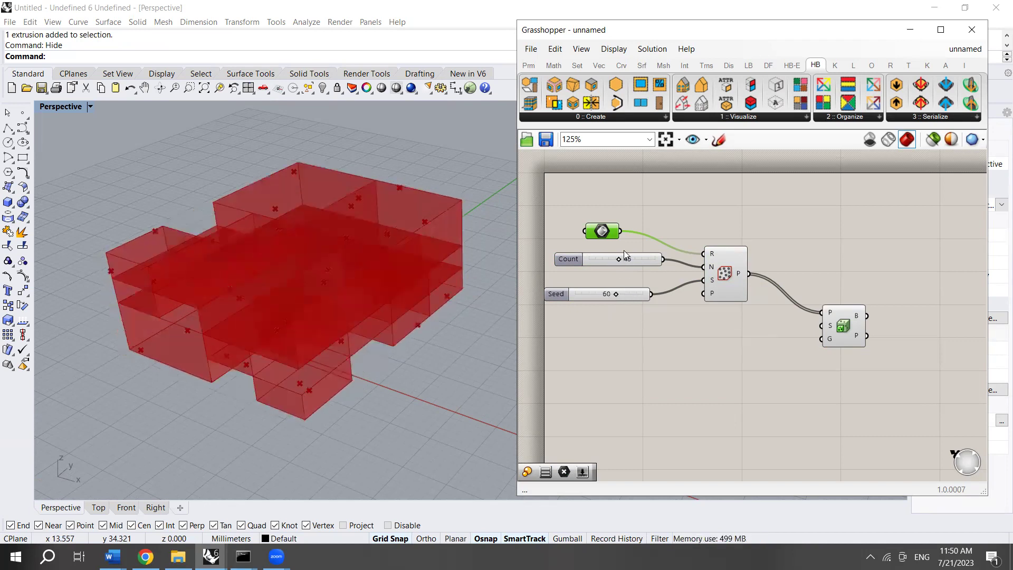
{"action": "left_click_drag", "start_coordinate": [620, 256], "coordinate": [620, 297]}
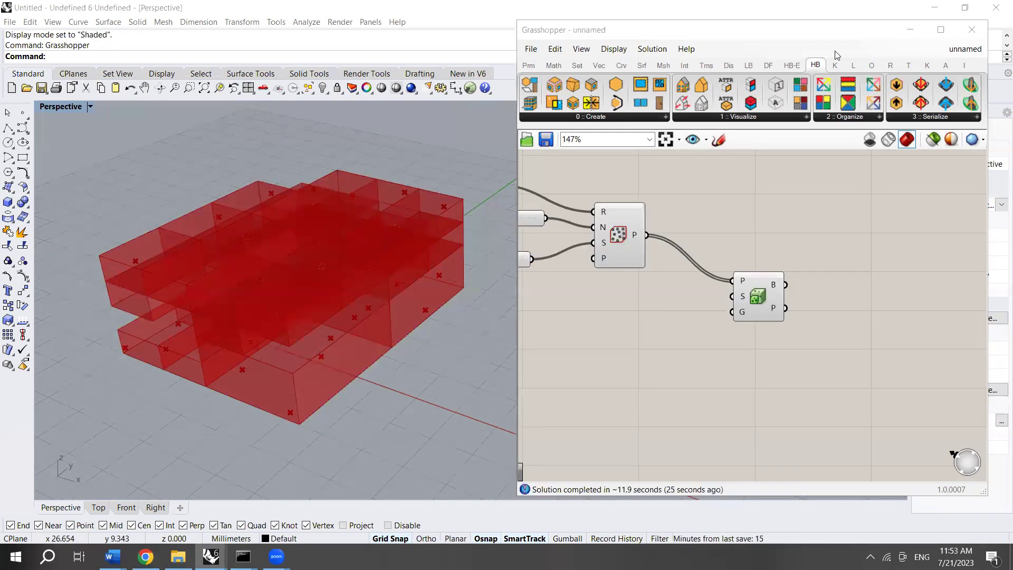
Step: Switch the Perspective viewport to Rendered display
{"action": "left_click", "coordinate": [90, 106]}
{"action": "left_click", "coordinate": [92, 163]}
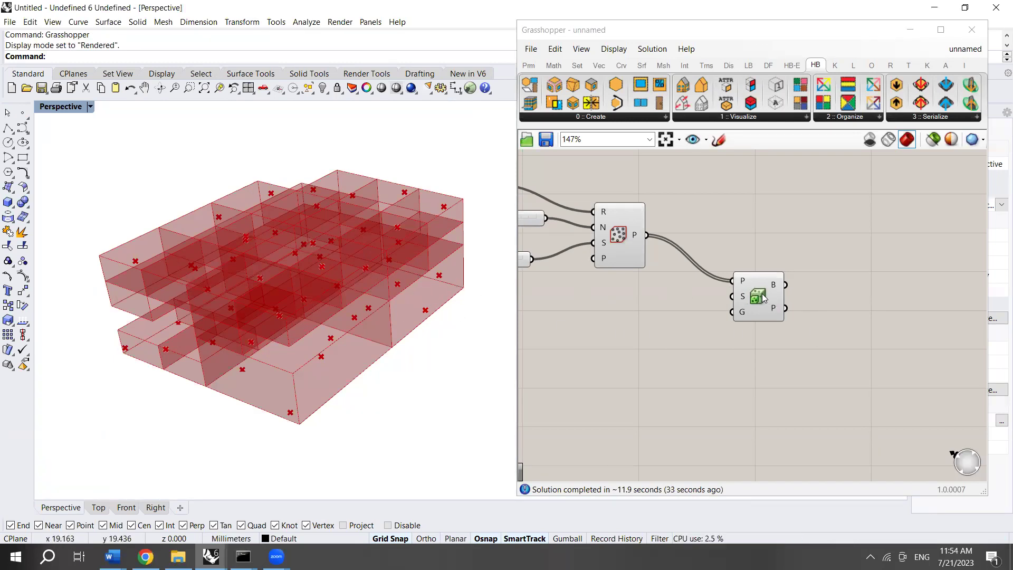
{"action": "mouse_move", "coordinate": [752, 295]}
{"action": "left_mouse_down"}
{"action": "mouse_move", "coordinate": [756, 251]}
{"action": "mouse_move", "coordinate": [756, 281]}
{"action": "left_mouse_up"}
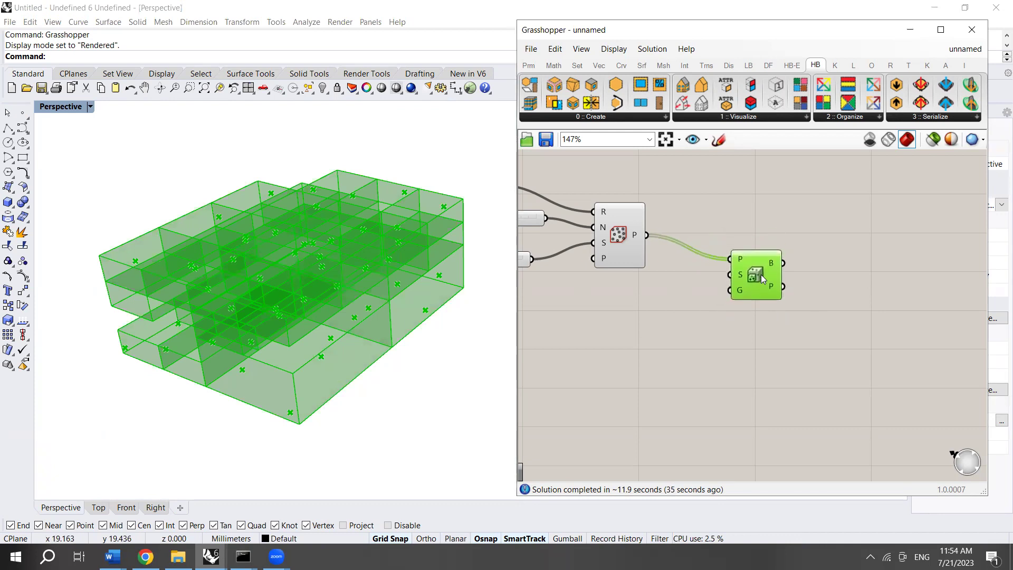
{"action": "left_click", "coordinate": [712, 384]}
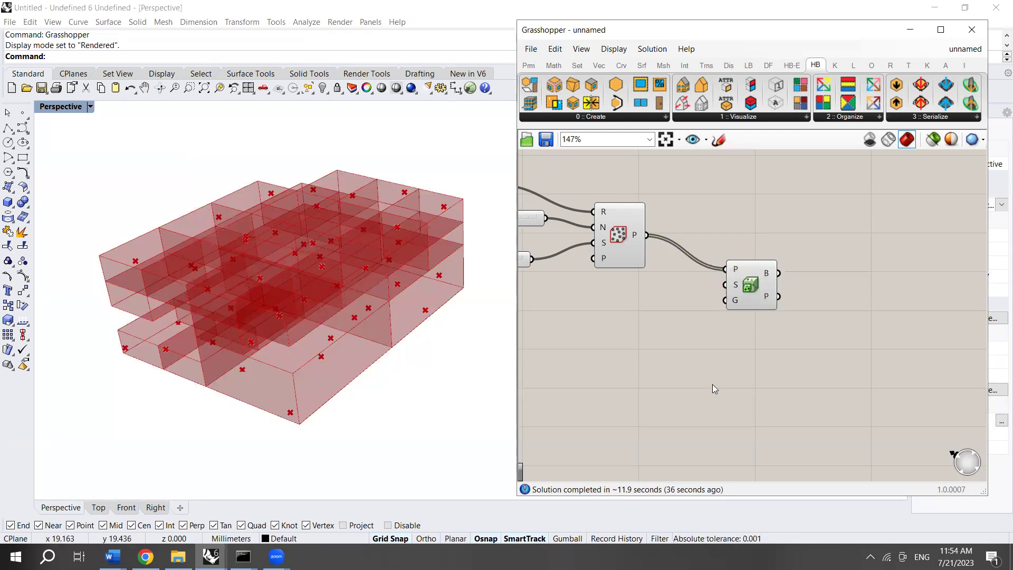
Step: Add a Pipe component to the Grasshopper canvas
{"action": "double_click", "coordinate": [801, 380]}
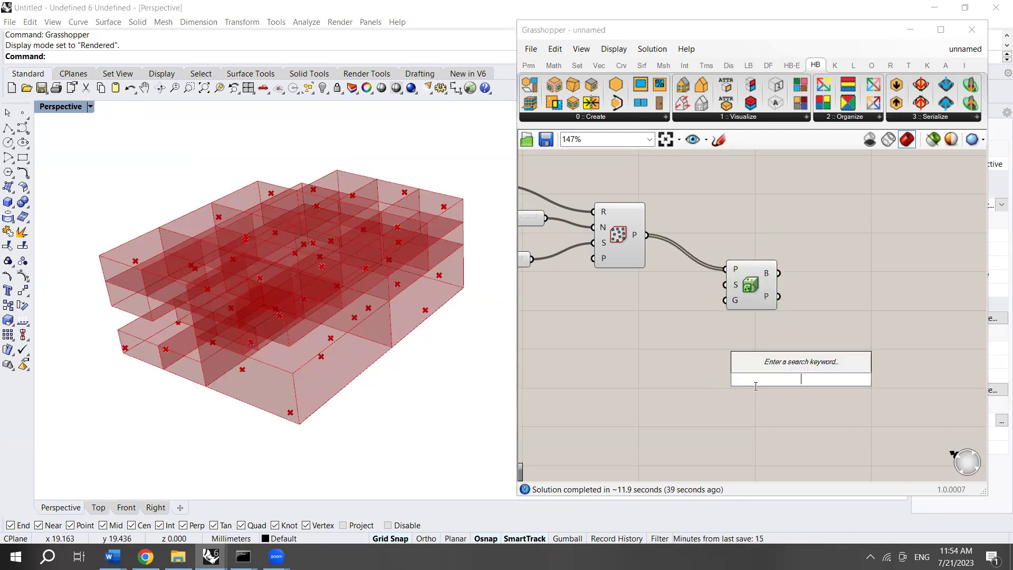
{"action": "type", "text": "pipe"}
{"action": "key", "text": "Return"}
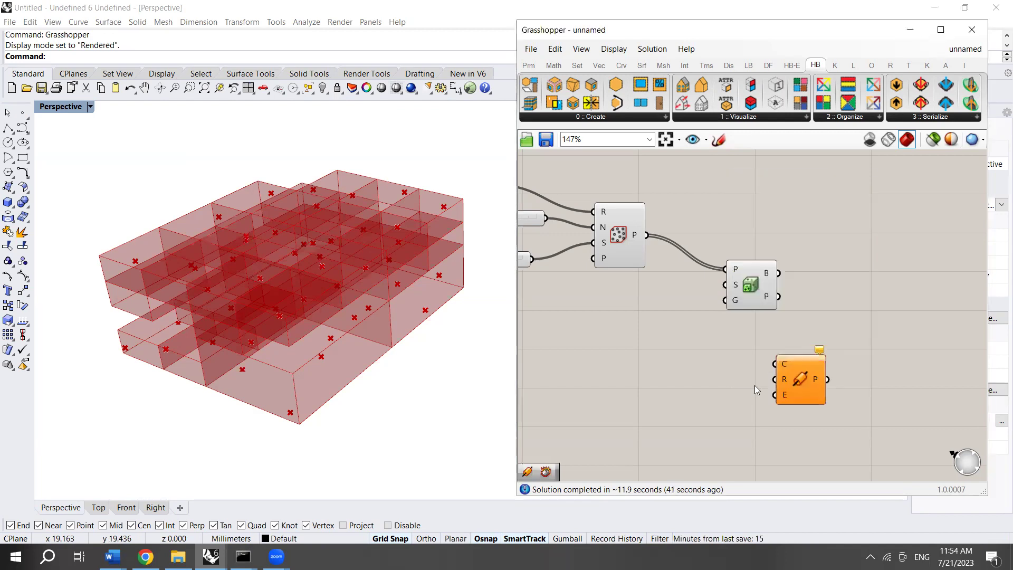
{"action": "left_click_drag", "start_coordinate": [805, 373], "coordinate": [878, 343]}
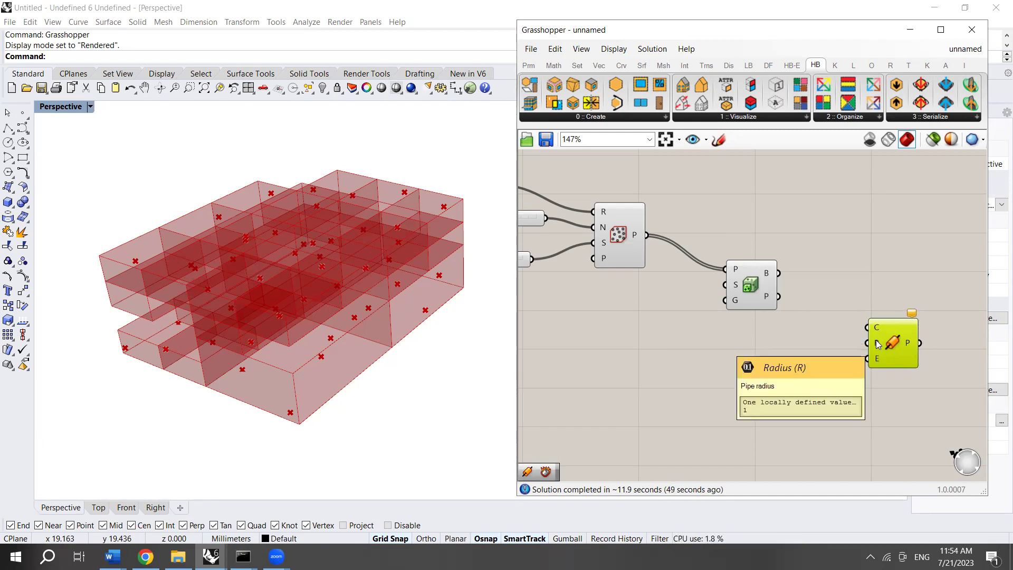
Step: Create a 0.1 number slider and wire it into Pipe's Radius input
{"action": "double_click", "coordinate": [778, 357]}
{"action": "type", "text": "0.0"}
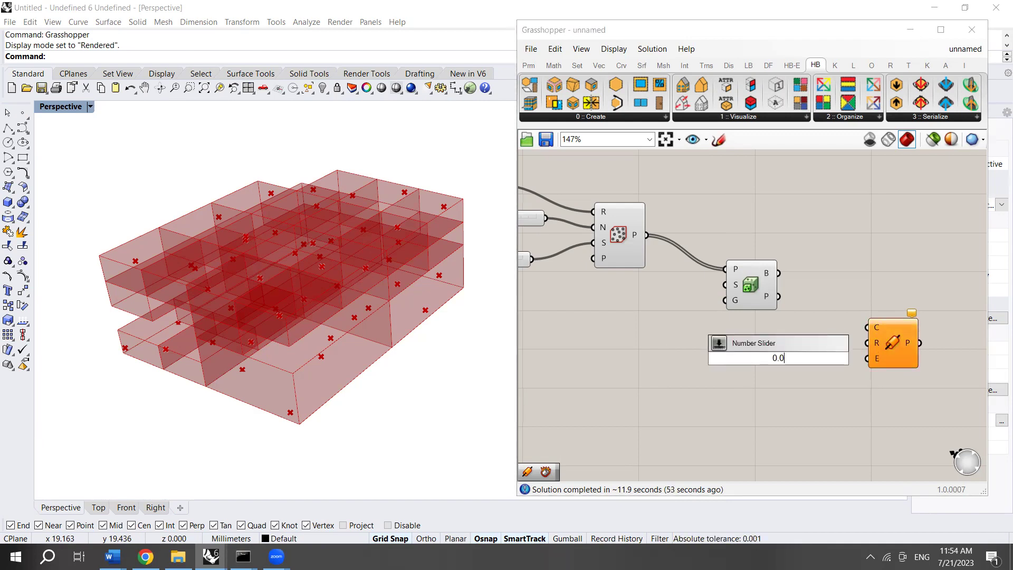
{"action": "key", "text": "BackSpace"}
{"action": "type", "text": "1"}
{"action": "key", "text": "Return"}
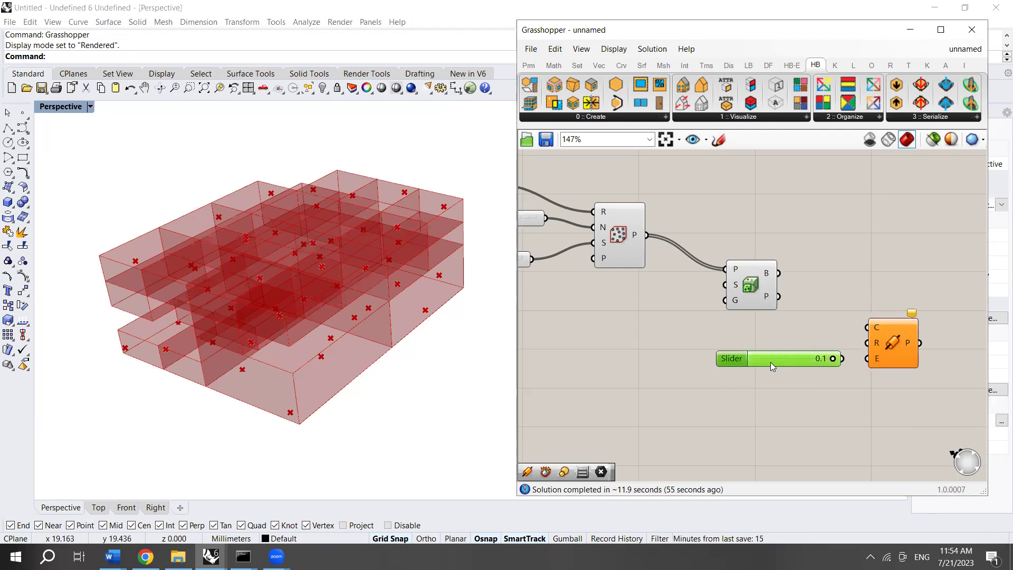
{"action": "left_click_drag", "start_coordinate": [770, 362], "coordinate": [750, 366]}
{"action": "left_click_drag", "start_coordinate": [821, 362], "coordinate": [899, 362]}
{"action": "mouse_move", "coordinate": [770, 277]}
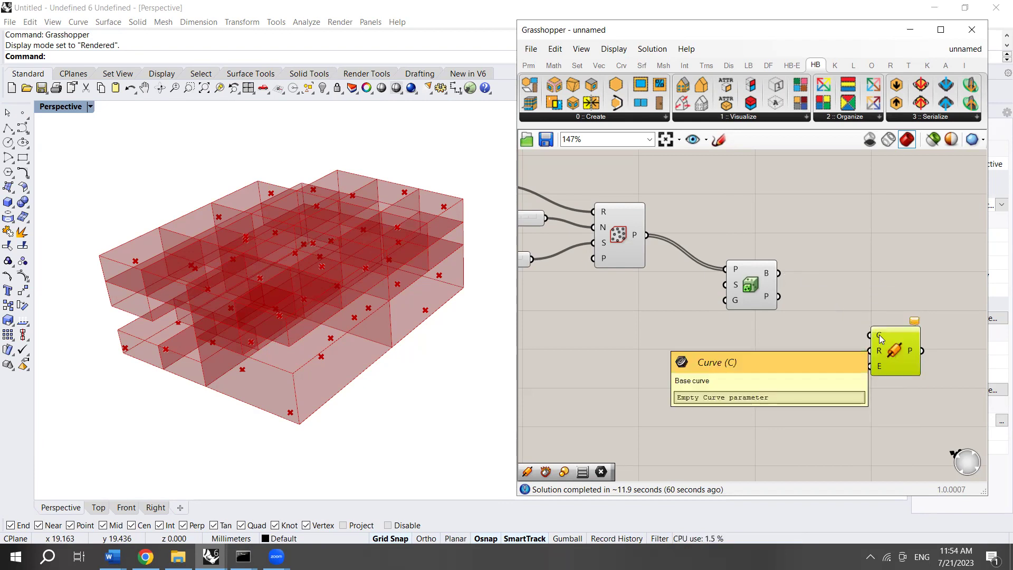
Step: Add a Deconstruct Brep component fed by the OcTree cell boxes
{"action": "double_click", "coordinate": [824, 284]}
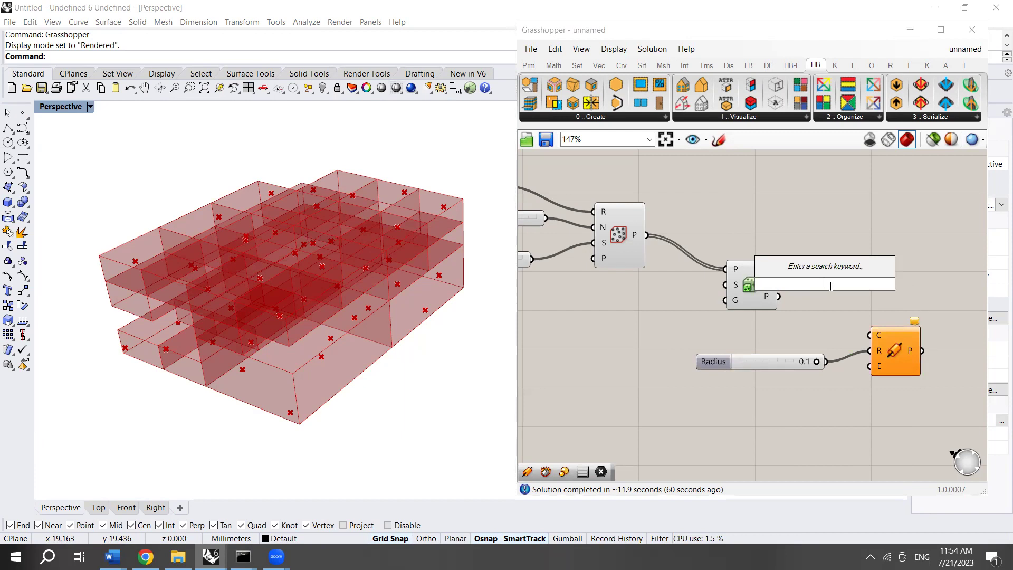
{"action": "type", "text": "decons"}
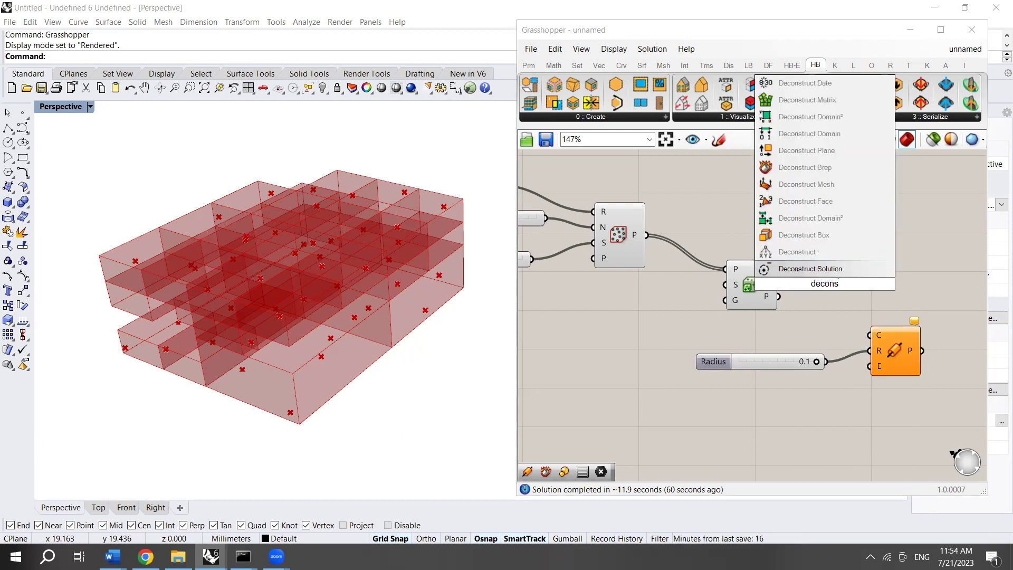
{"action": "type", "text": "tru"}
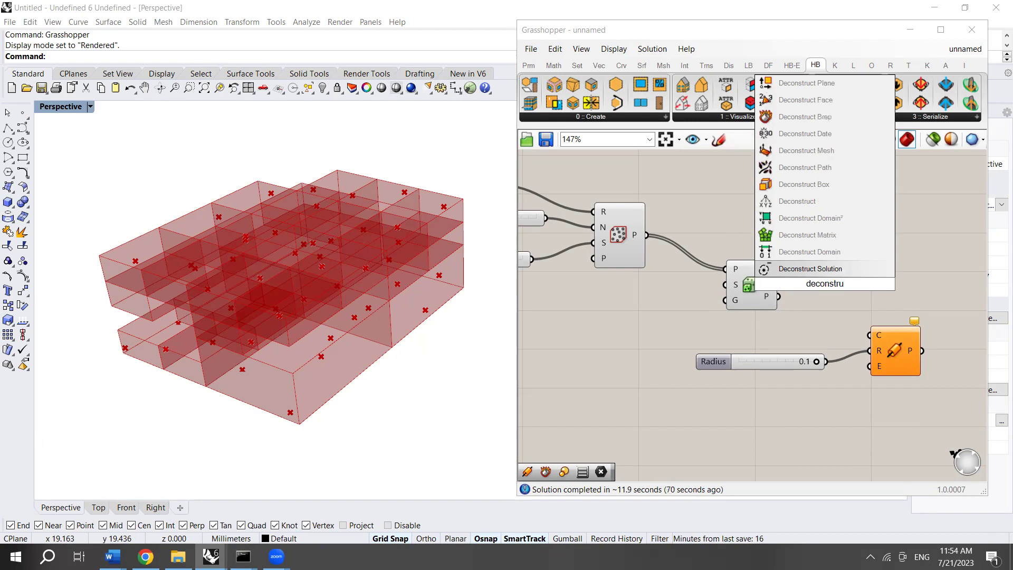
{"action": "left_click", "coordinate": [827, 122]}
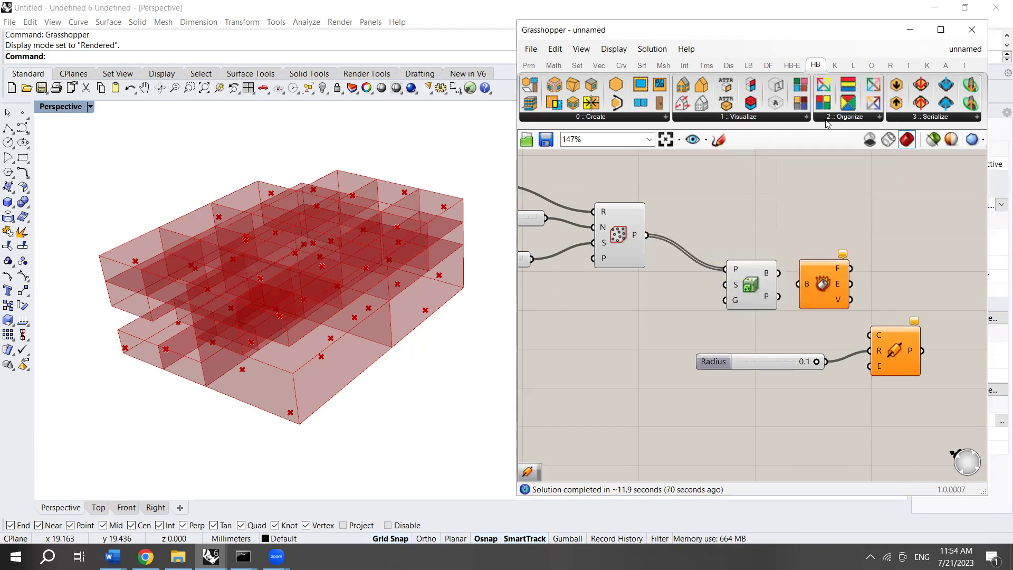
{"action": "left_click_drag", "start_coordinate": [821, 280], "coordinate": [848, 254]}
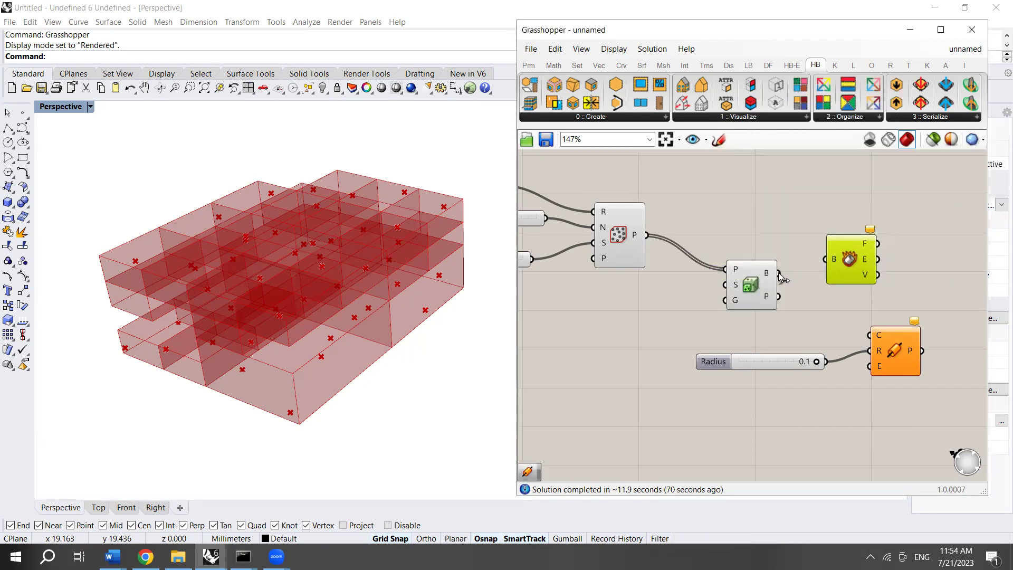
{"action": "left_click_drag", "start_coordinate": [778, 273], "coordinate": [849, 244]}
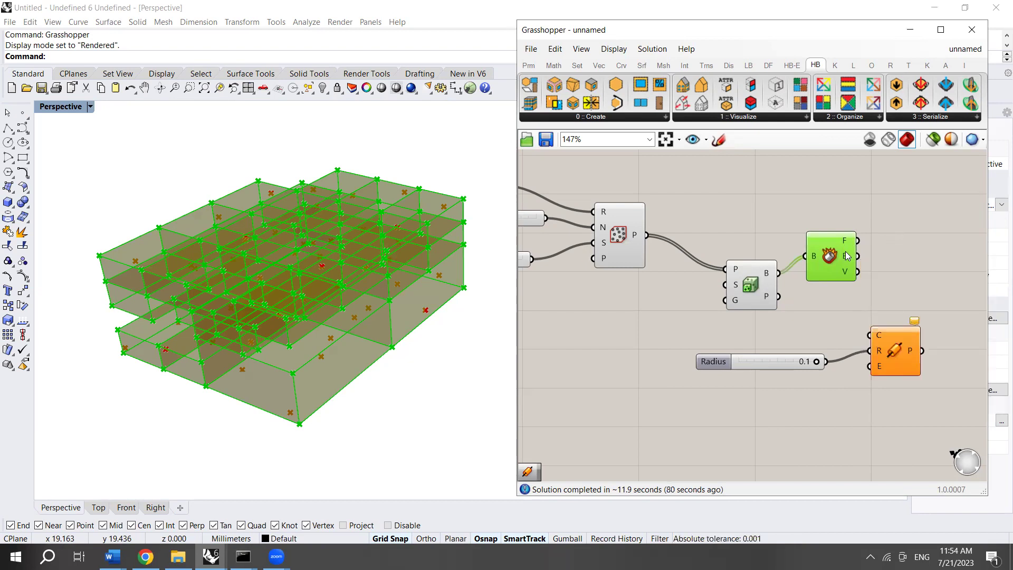
Step: Wire Deconstruct Brep's edges into the Pipe's curve input
{"action": "mouse_move", "coordinate": [846, 257]}
{"action": "left_click_drag", "start_coordinate": [892, 333], "coordinate": [905, 333]}
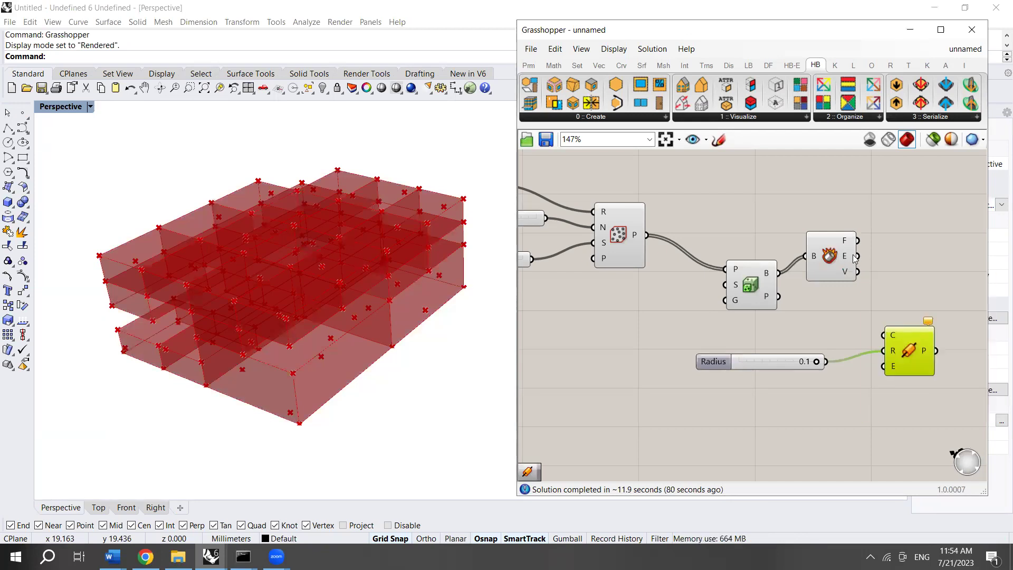
{"action": "left_click_drag", "start_coordinate": [866, 262], "coordinate": [881, 341]}
{"action": "left_click", "coordinate": [814, 415]}
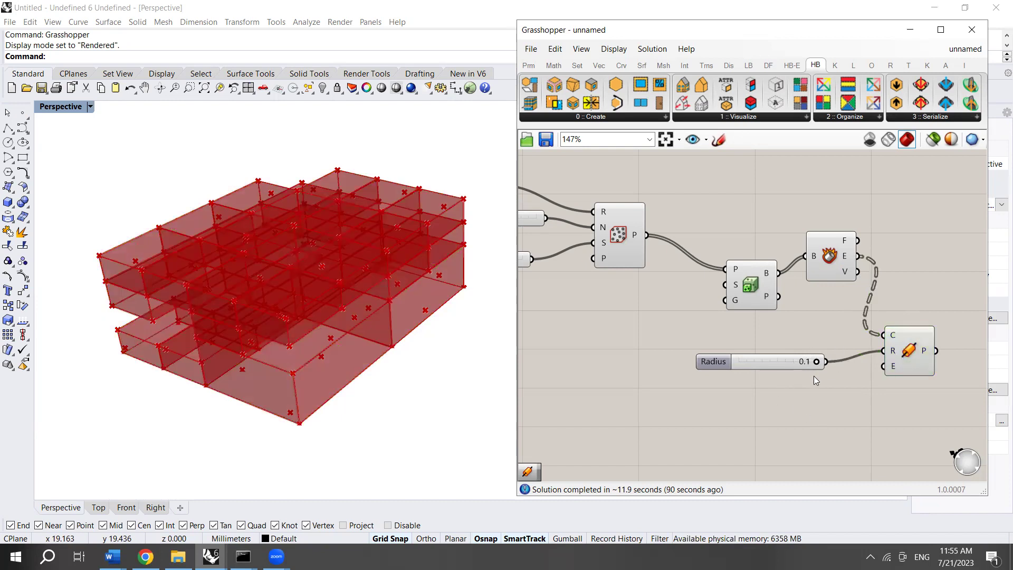
Step: Drive the Pipe radius from a new 0.2 slider and delete the old 0.1 slider
{"action": "double_click", "coordinate": [752, 386]}
{"action": "type", "text": "0.2"}
{"action": "key", "text": "Return"}
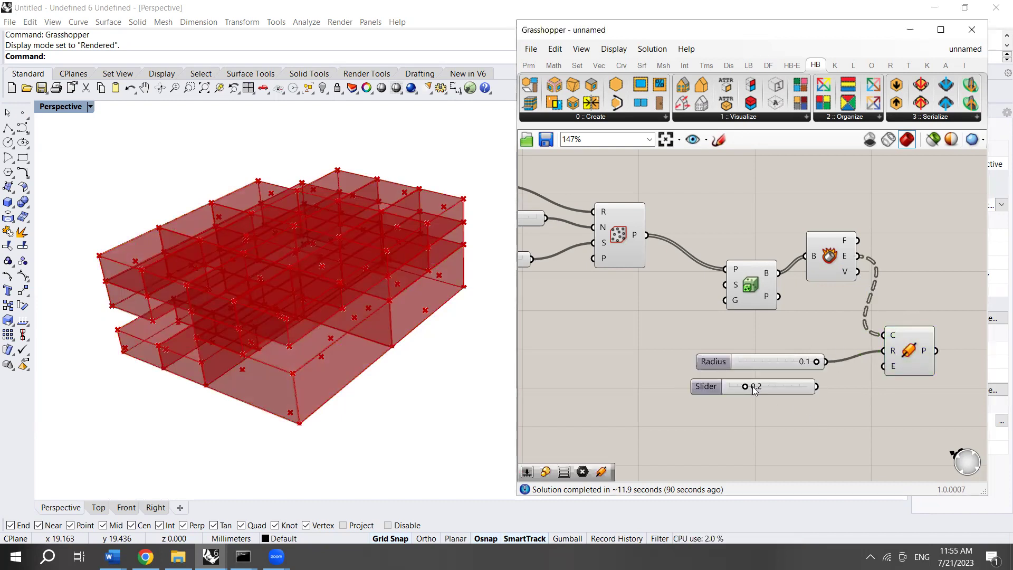
{"action": "left_click_drag", "start_coordinate": [816, 386], "coordinate": [884, 350]}
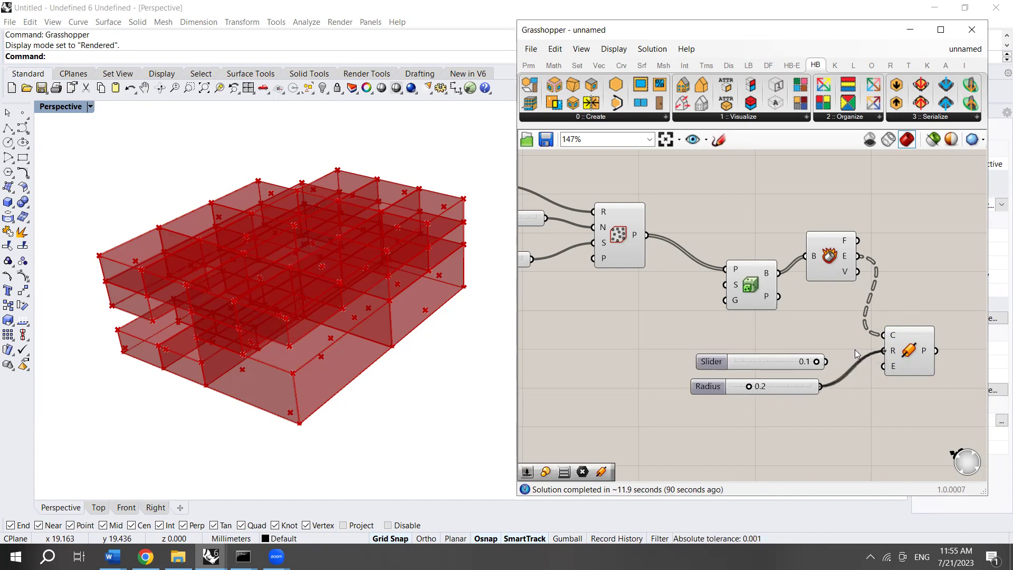
{"action": "left_click_drag", "start_coordinate": [778, 359], "coordinate": [713, 359]}
{"action": "key", "text": "Delete"}
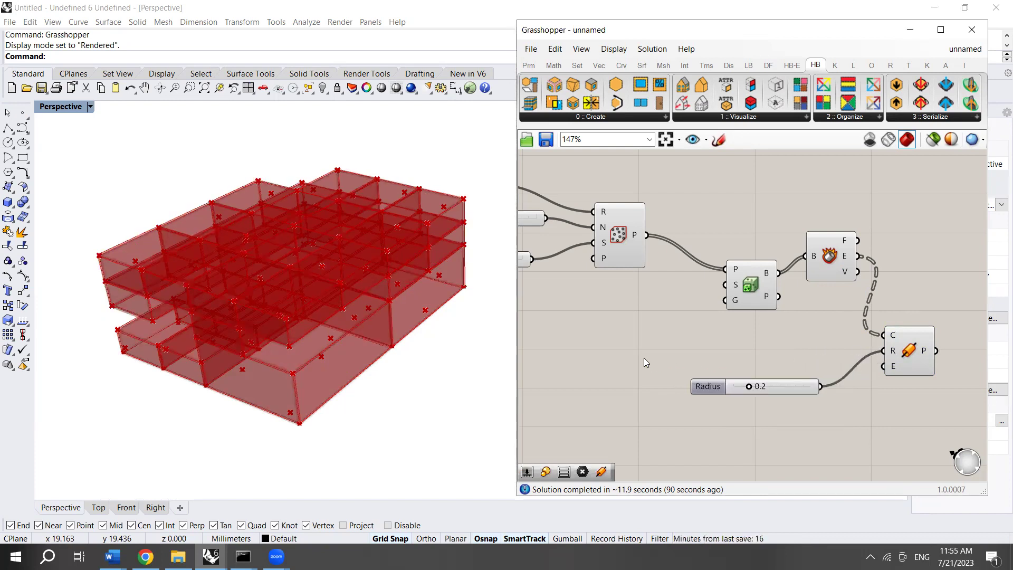
Step: Turn off preview for the upstream point and OcTree components, then tidy the canvas
{"action": "scroll", "coordinate": [620, 327], "scroll_direction": "down", "scroll_amount": 2}
{"action": "scroll", "coordinate": [850, 381], "scroll_direction": "down", "scroll_amount": 3}
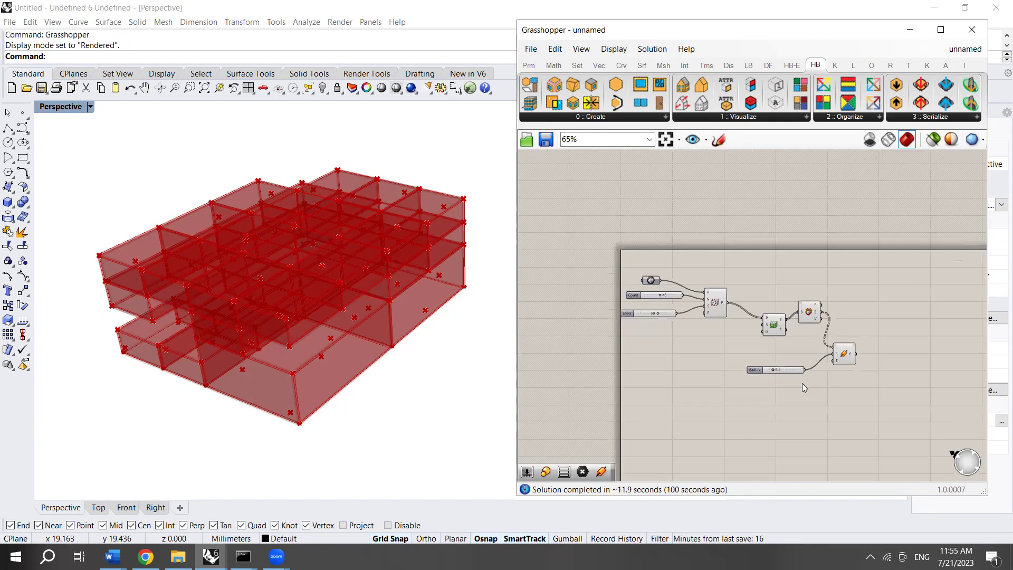
{"action": "left_click", "coordinate": [844, 353]}
{"action": "scroll", "coordinate": [776, 340], "scroll_direction": "up", "scroll_amount": 2}
{"action": "left_click_drag", "start_coordinate": [784, 339], "coordinate": [541, 220]}
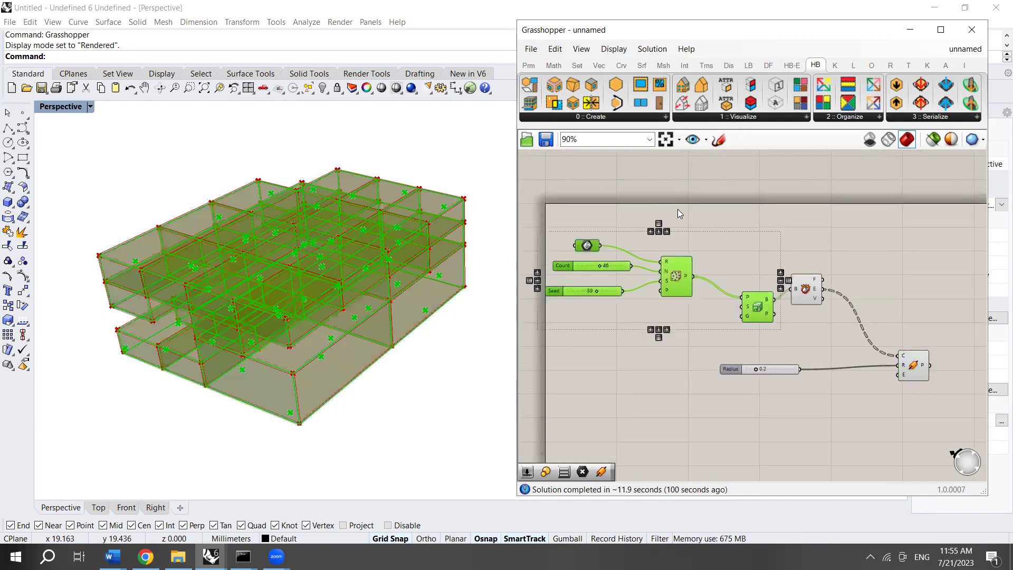
{"action": "right_click", "coordinate": [681, 212]}
{"action": "left_click", "coordinate": [723, 231]}
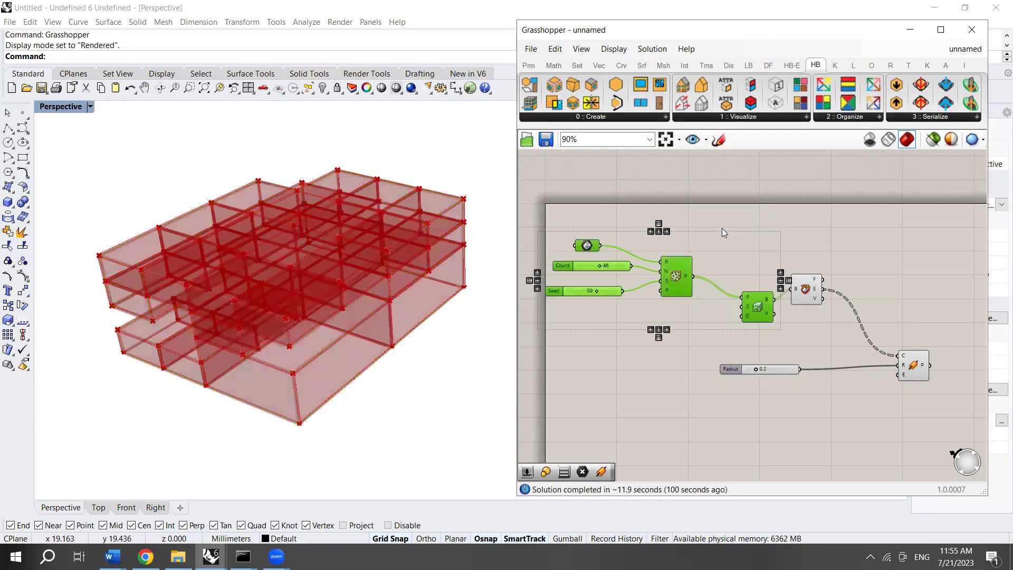
{"action": "left_click", "coordinate": [609, 351]}
{"action": "right_click_drag", "start_coordinate": [859, 348], "coordinate": [793, 329]}
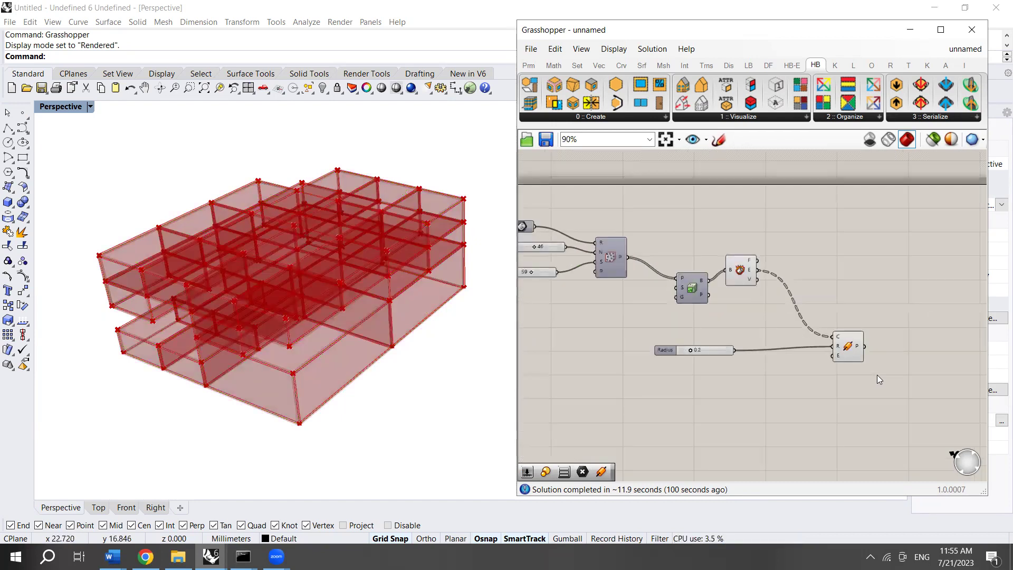
{"action": "left_click_drag", "start_coordinate": [838, 340], "coordinate": [800, 324]}
{"action": "left_click", "coordinate": [868, 355]}
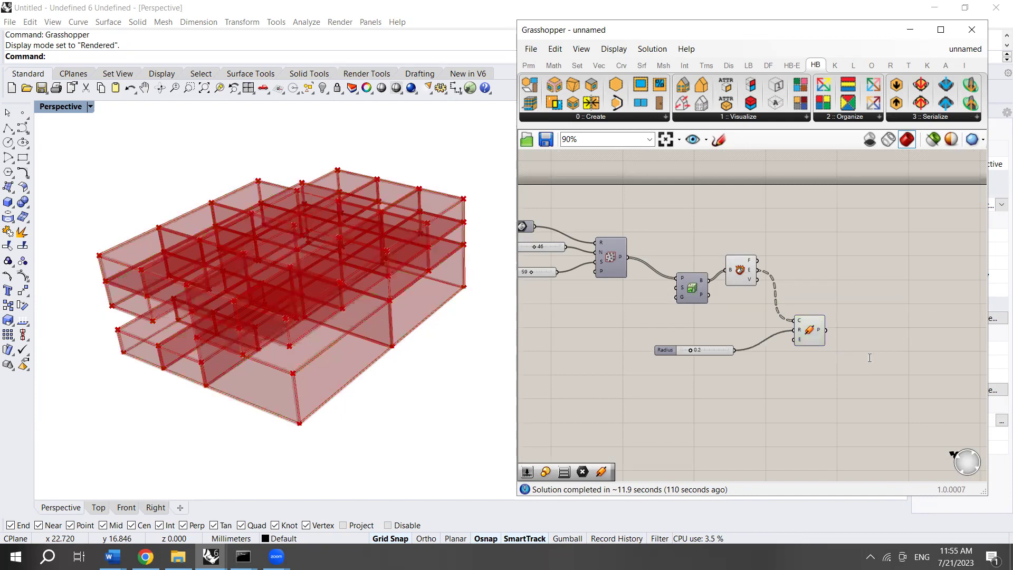
Step: Add a Colour Swatch component from the search box
{"action": "double_click", "coordinate": [868, 355]}
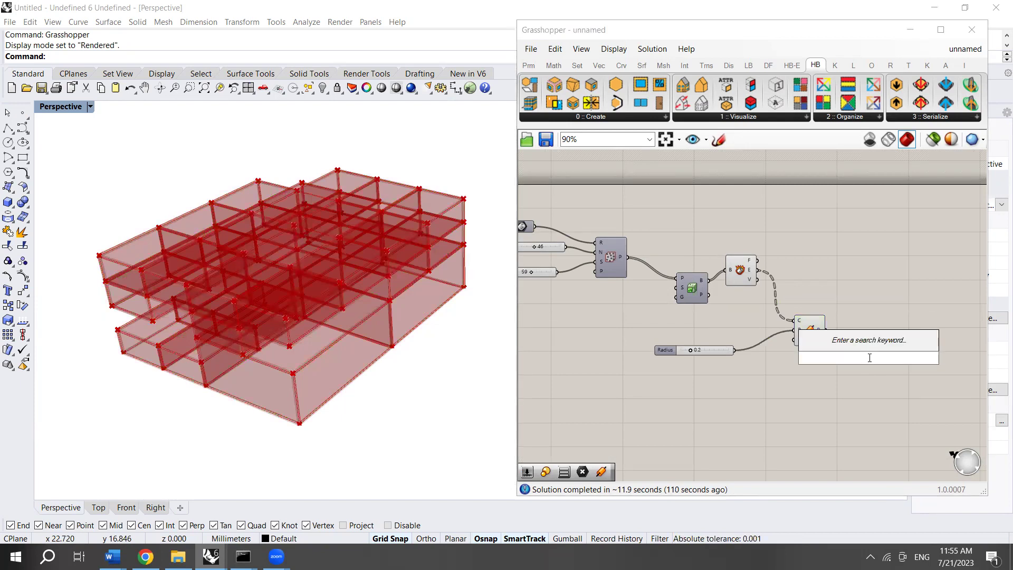
{"action": "type", "text": "colo"}
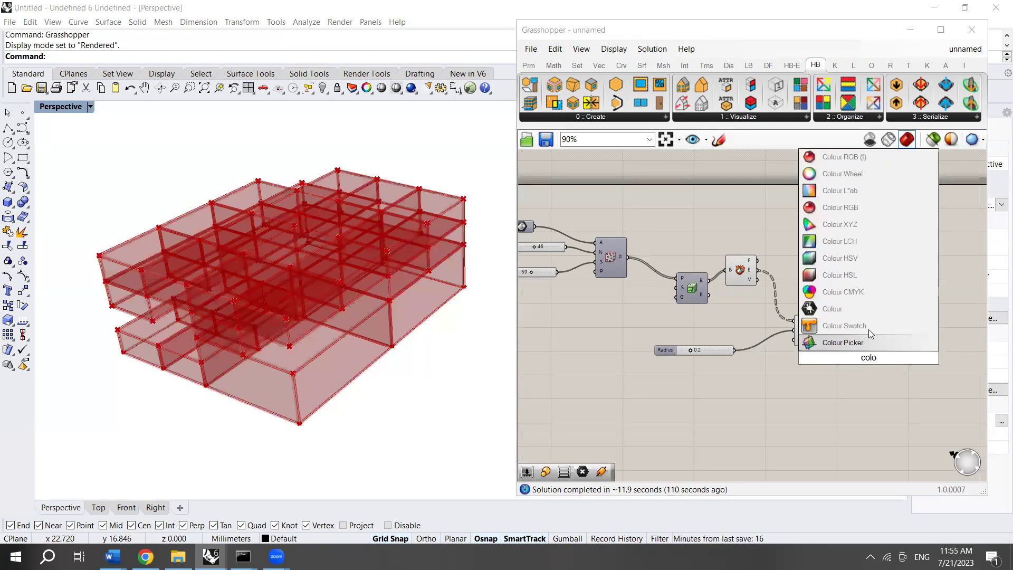
{"action": "left_click", "coordinate": [868, 327]}
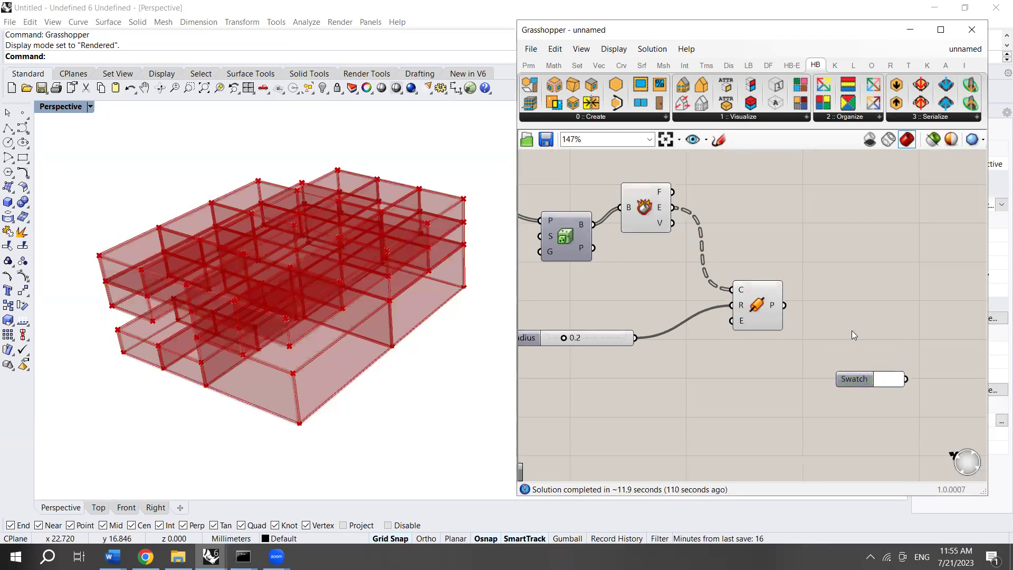
Step: Add a Custom Preview and wire the Pipe output into its Geometry input
{"action": "double_click", "coordinate": [845, 343]}
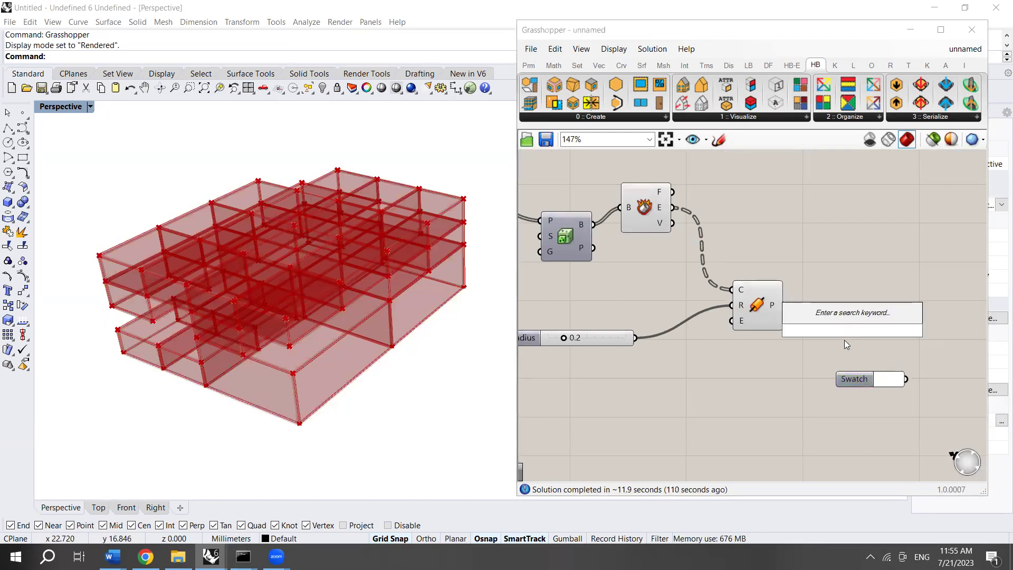
{"action": "type", "text": "previ"}
{"action": "left_click", "coordinate": [855, 315]}
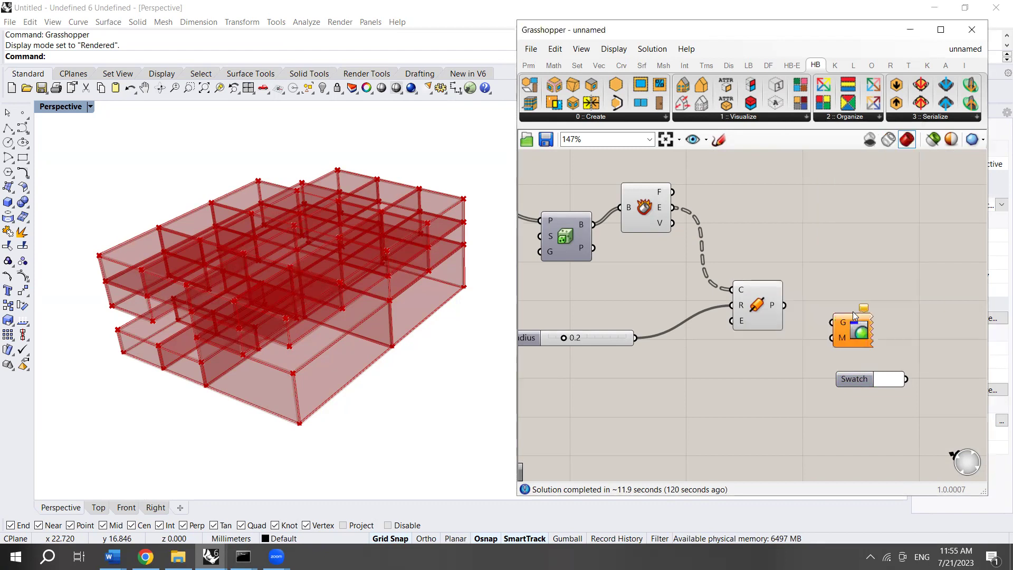
{"action": "left_click_drag", "start_coordinate": [850, 326], "coordinate": [882, 328]}
{"action": "left_click_drag", "start_coordinate": [784, 305], "coordinate": [903, 342]}
{"action": "left_click_drag", "start_coordinate": [857, 389], "coordinate": [840, 380]}
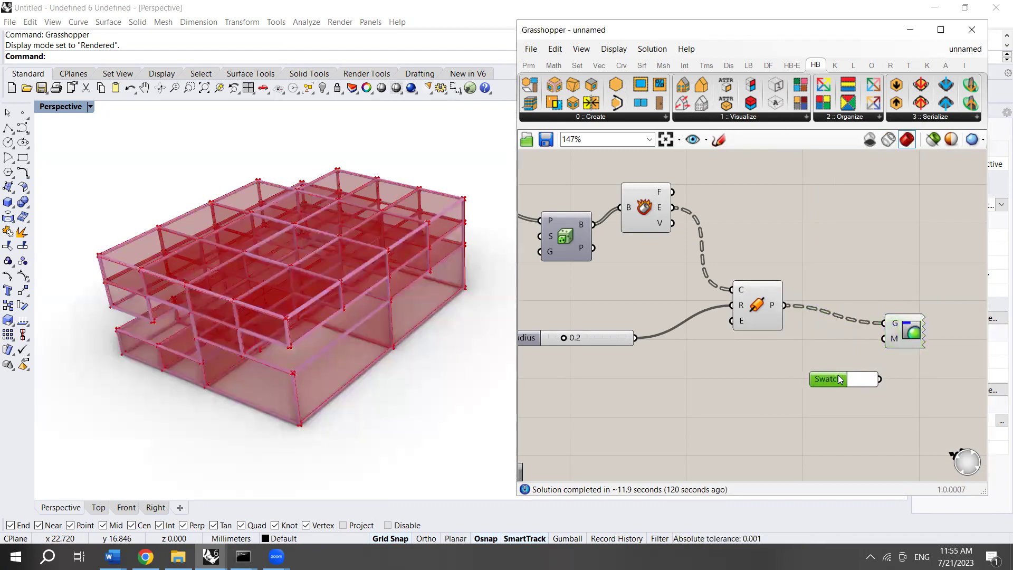
{"action": "left_click", "coordinate": [715, 376]}
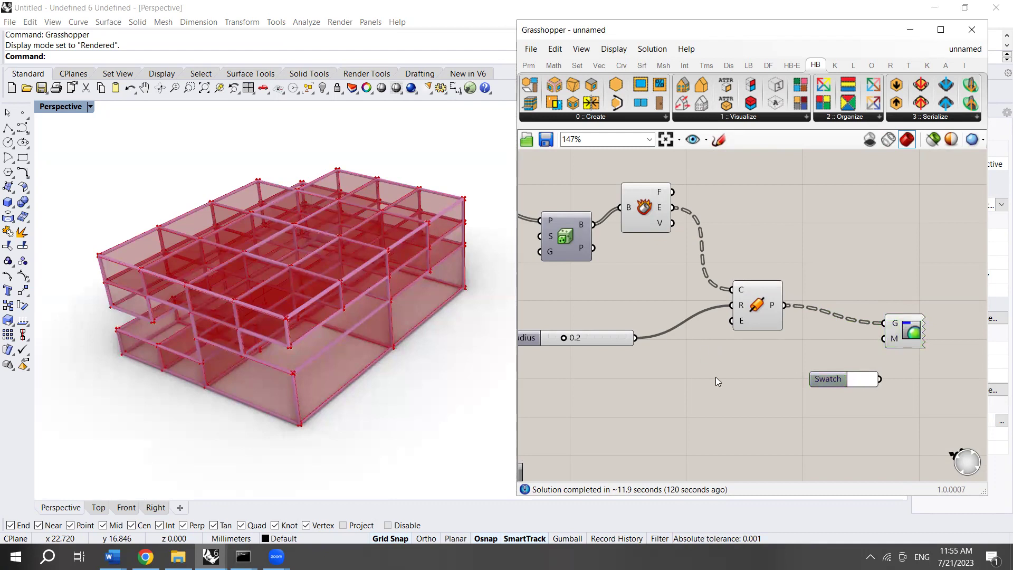
Step: Set the swatch colour to magenta and wire it to the pipe preview's colour input
{"action": "left_click", "coordinate": [867, 380]}
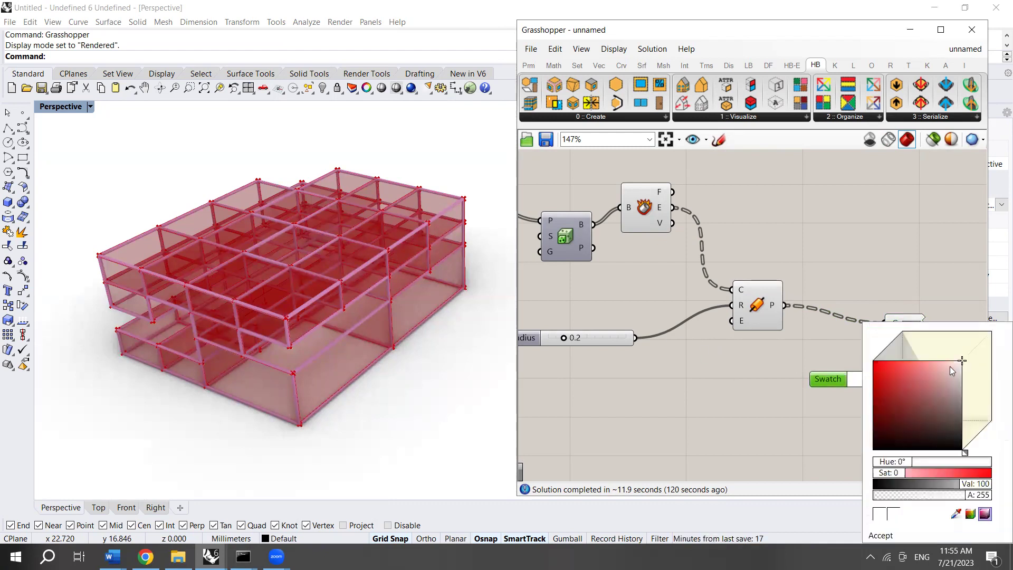
{"action": "left_click", "coordinate": [913, 472]}
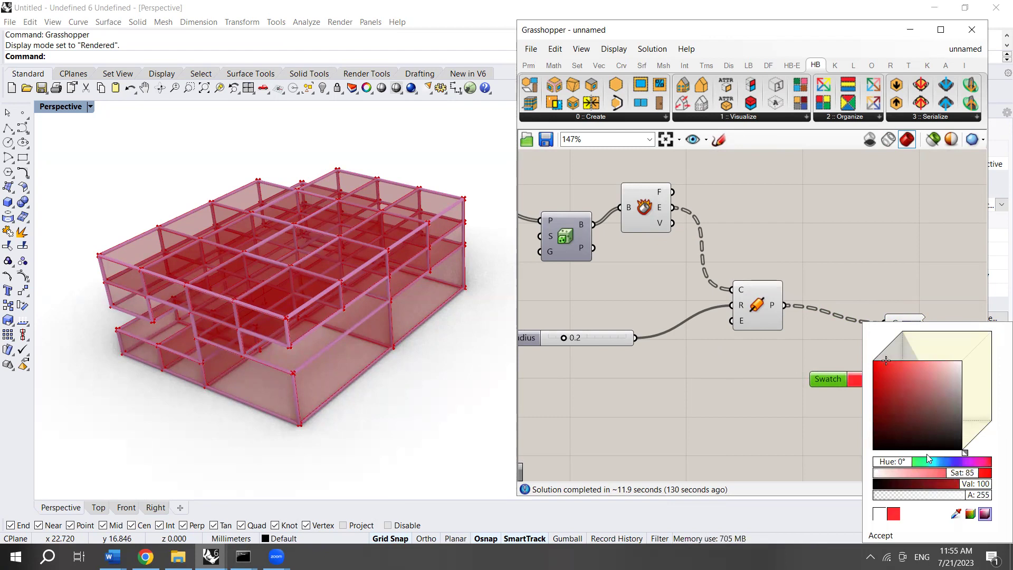
{"action": "left_click", "coordinate": [949, 472]}
{"action": "left_click_drag", "start_coordinate": [947, 461], "coordinate": [969, 466]}
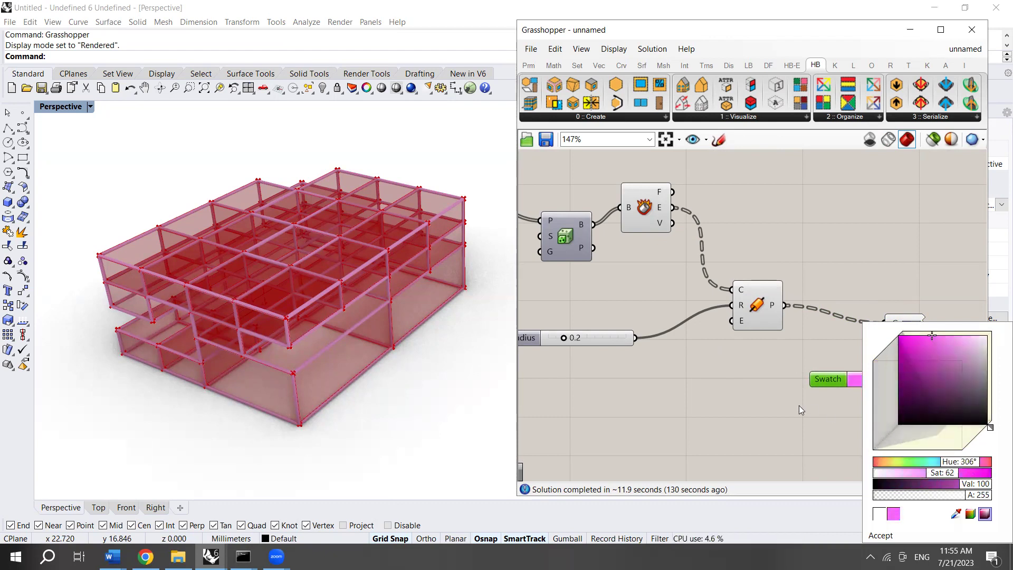
{"action": "left_click_drag", "start_coordinate": [868, 380], "coordinate": [884, 339]}
{"action": "left_click_drag", "start_coordinate": [917, 415], "coordinate": [827, 279]}
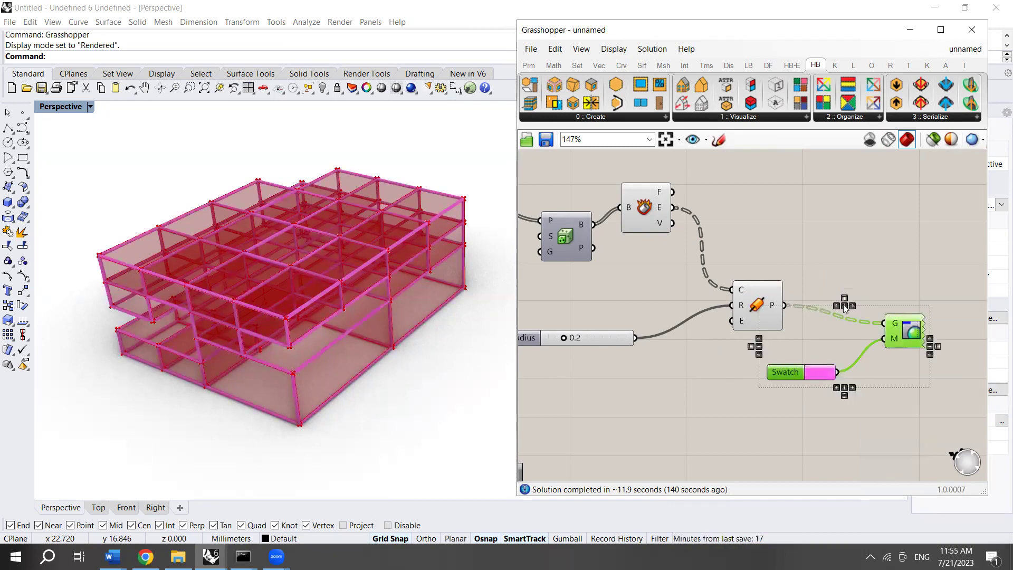
Step: Duplicate the swatch and preview pair, feed the Deconstruct Brep faces to the copy, and make it yellow
{"action": "left_click_drag", "start_coordinate": [923, 417], "coordinate": [826, 253]}
{"action": "key", "text": "ctrl+v"}
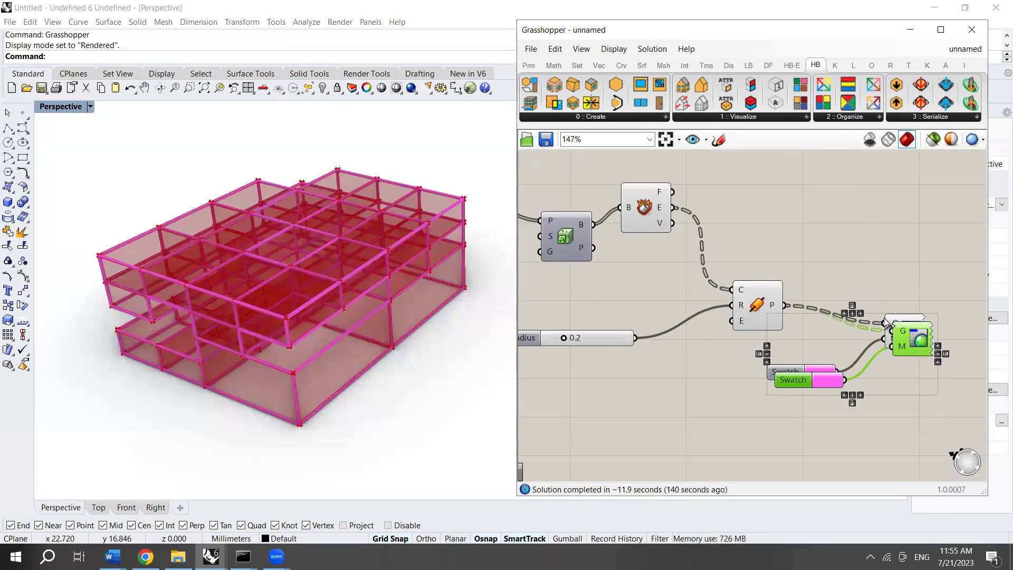
{"action": "left_click_drag", "start_coordinate": [912, 342], "coordinate": [887, 206]}
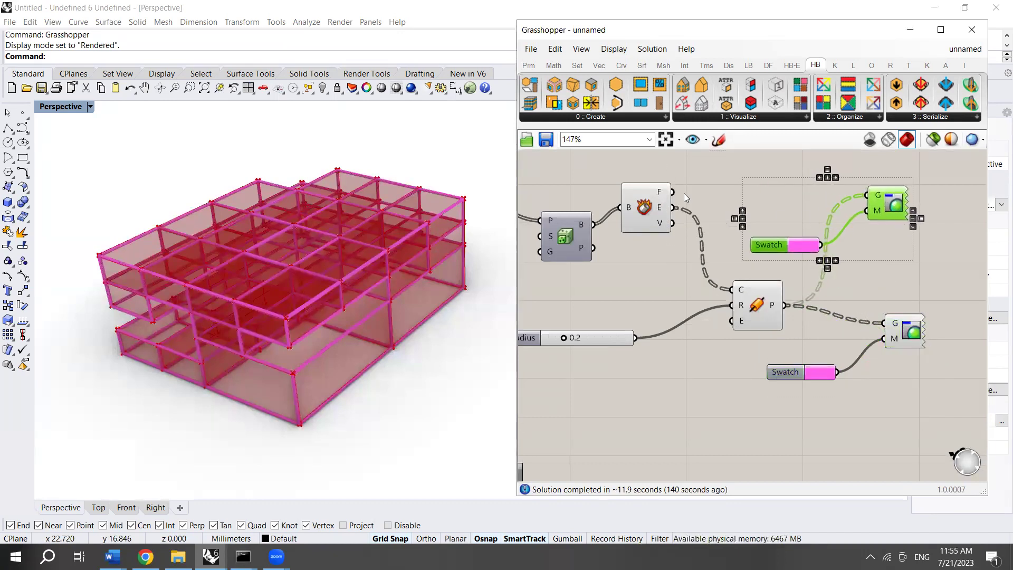
{"action": "left_click_drag", "start_coordinate": [687, 192], "coordinate": [868, 196]}
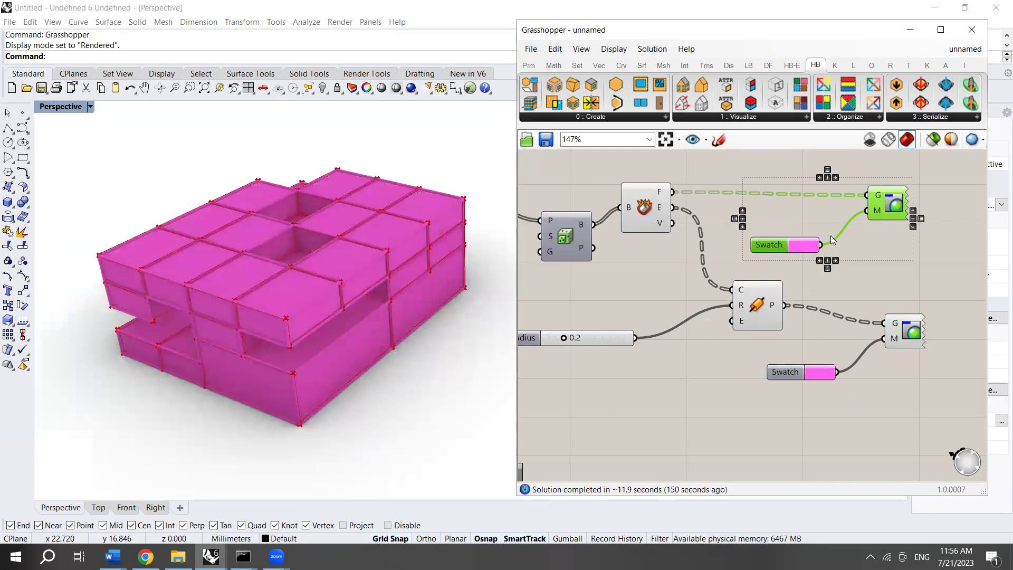
{"action": "left_click", "coordinate": [810, 248]}
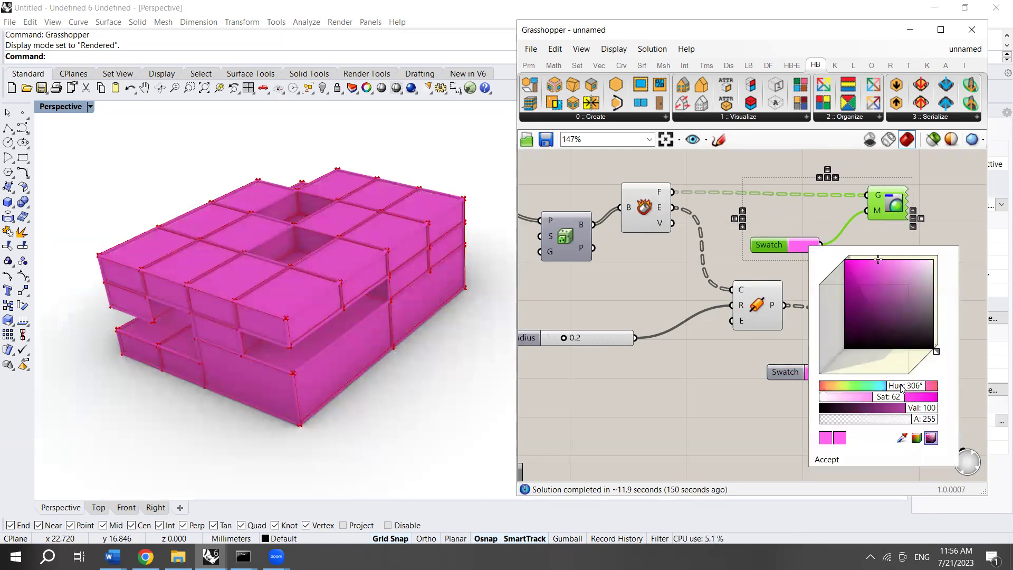
{"action": "mouse_move", "coordinate": [902, 387]}
{"action": "left_mouse_down"}
{"action": "mouse_move", "coordinate": [834, 388]}
{"action": "mouse_move", "coordinate": [920, 399]}
{"action": "mouse_move", "coordinate": [907, 401]}
{"action": "left_mouse_up"}
Step: Close the colour picker and adjust the Populate 3D point Count slider
{"action": "left_click", "coordinate": [760, 412]}
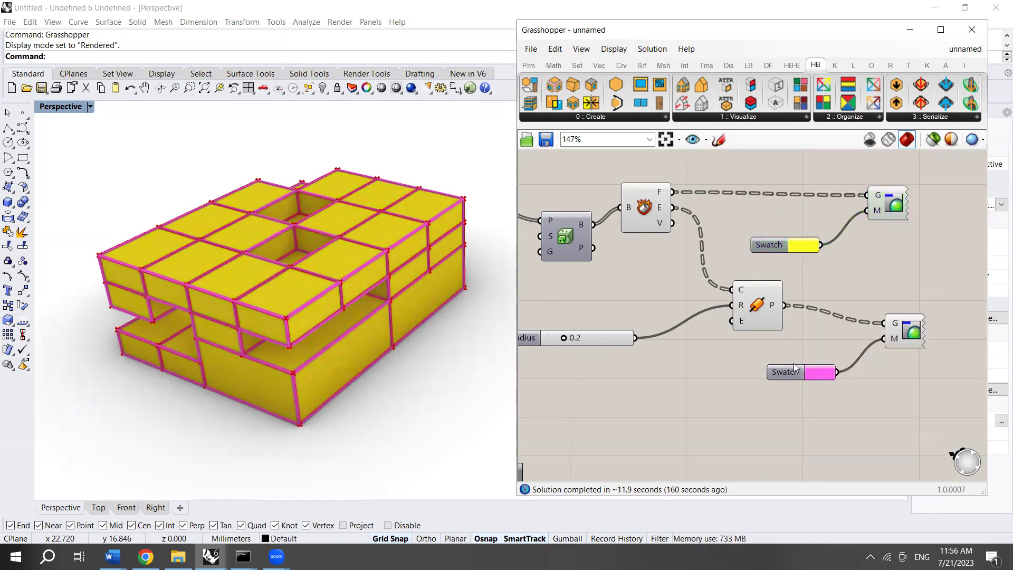
{"action": "scroll", "coordinate": [820, 320], "scroll_direction": "down", "scroll_amount": 5}
{"action": "scroll", "coordinate": [619, 272], "scroll_direction": "up", "scroll_amount": 5}
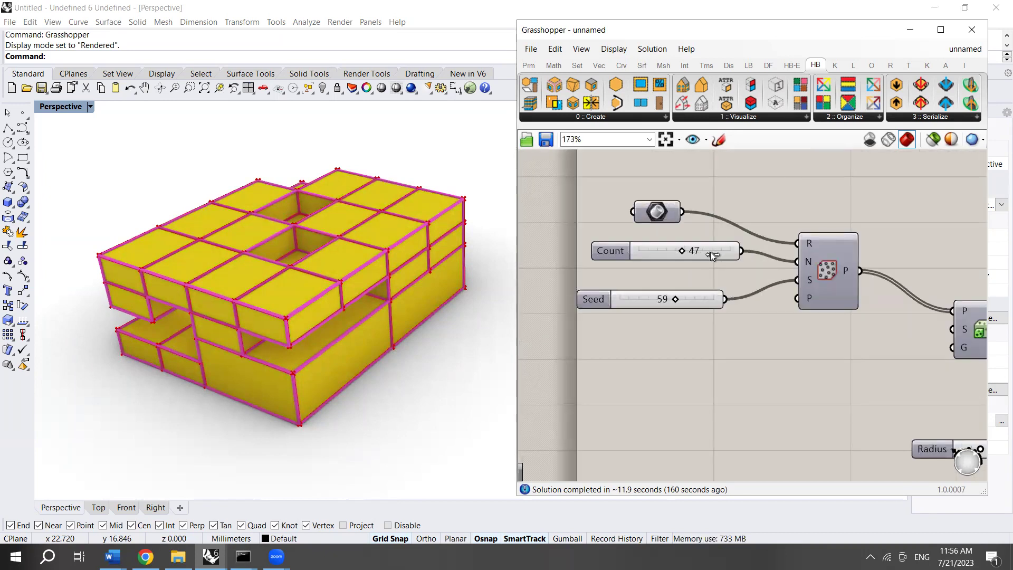
{"action": "mouse_move", "coordinate": [674, 252]}
{"action": "left_mouse_down"}
{"action": "mouse_move", "coordinate": [646, 254]}
{"action": "mouse_move", "coordinate": [664, 257]}
{"action": "mouse_move", "coordinate": [657, 249]}
{"action": "left_mouse_up"}
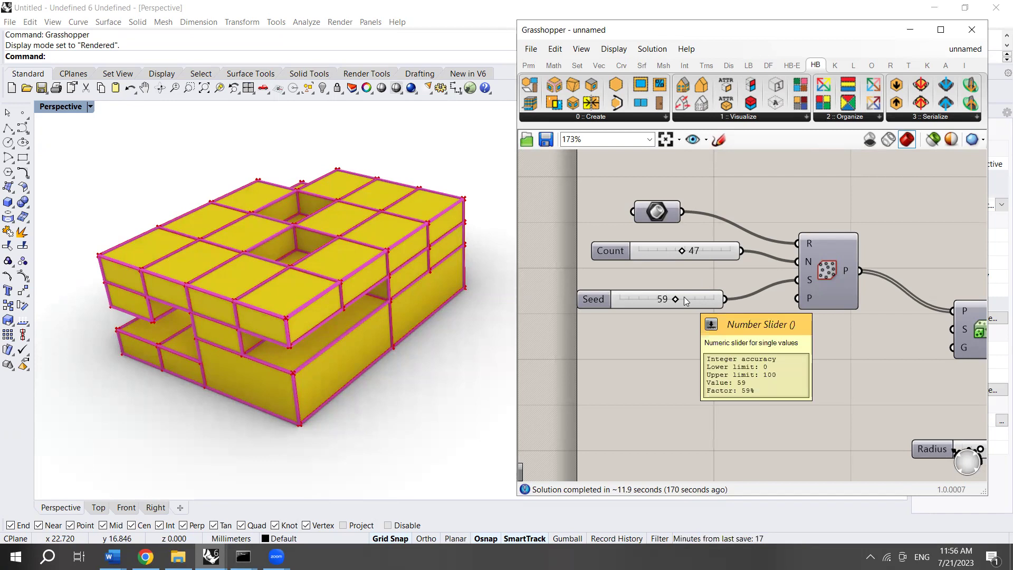
Step: Drag the Seed slider from 59 to 61 to regenerate the cell arrangement
{"action": "scroll", "coordinate": [679, 285], "scroll_direction": "down", "scroll_amount": 7}
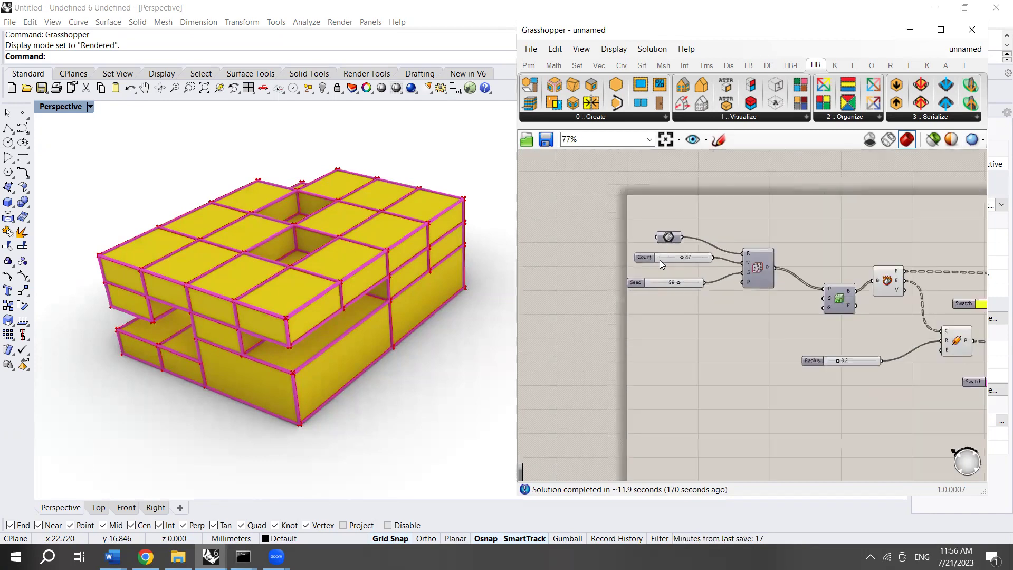
{"action": "scroll", "coordinate": [818, 283], "scroll_direction": "up", "scroll_amount": 3}
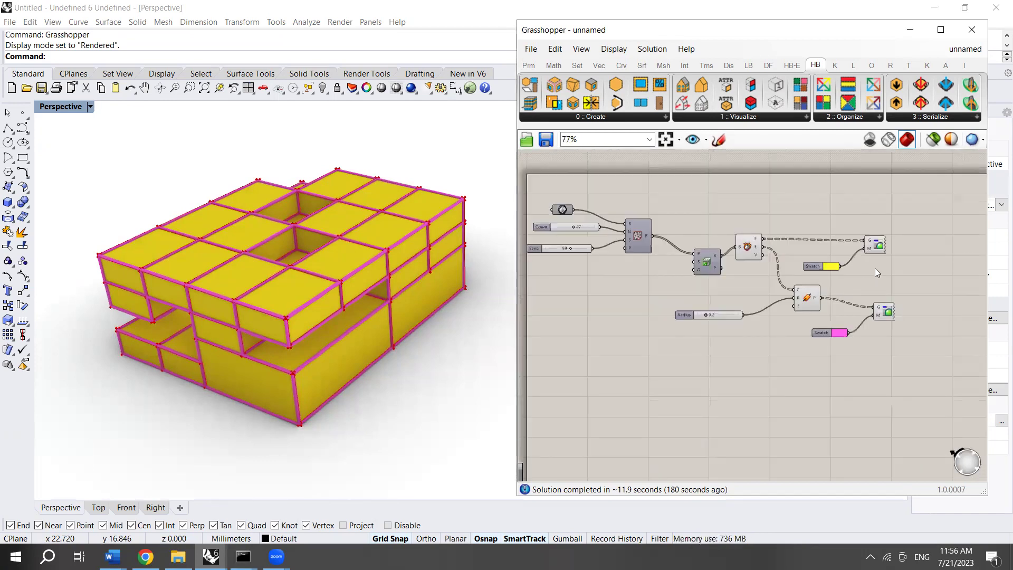
{"action": "scroll", "coordinate": [661, 216], "scroll_direction": "down", "scroll_amount": 2}
{"action": "scroll", "coordinate": [702, 272], "scroll_direction": "up", "scroll_amount": 5}
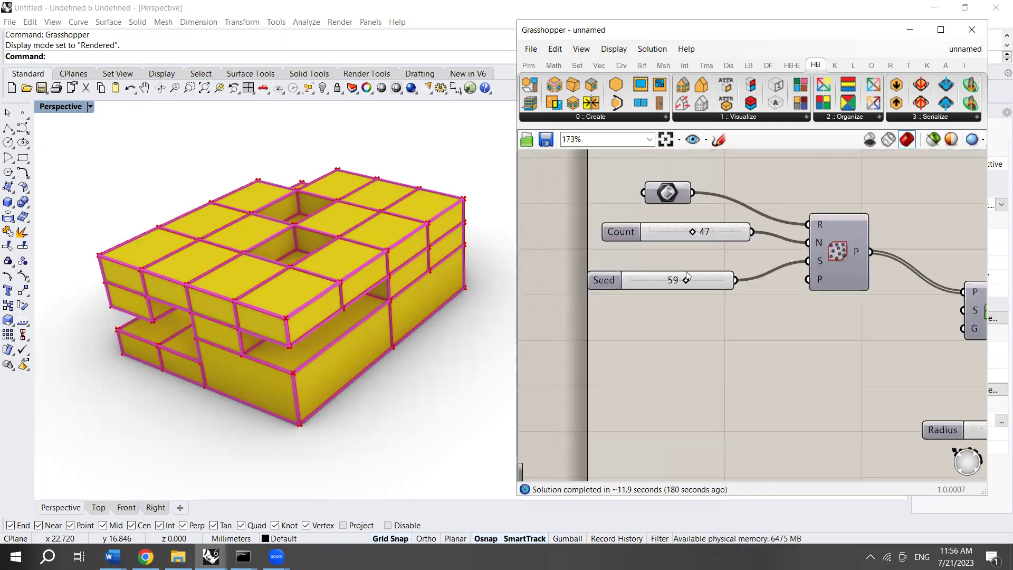
{"action": "scroll", "coordinate": [687, 275], "scroll_direction": "up", "scroll_amount": 2}
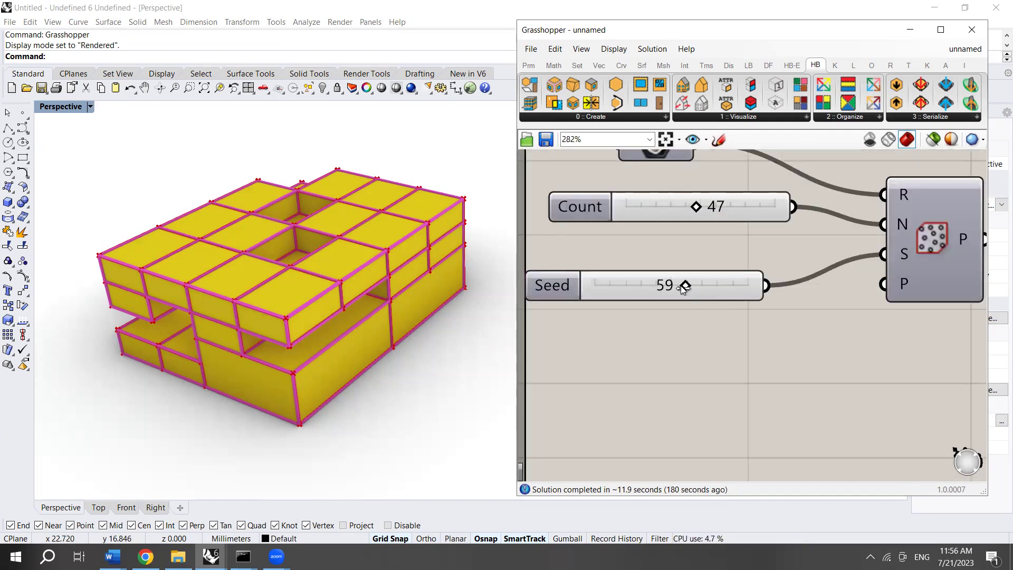
{"action": "left_click_drag", "start_coordinate": [643, 292], "coordinate": [692, 295]}
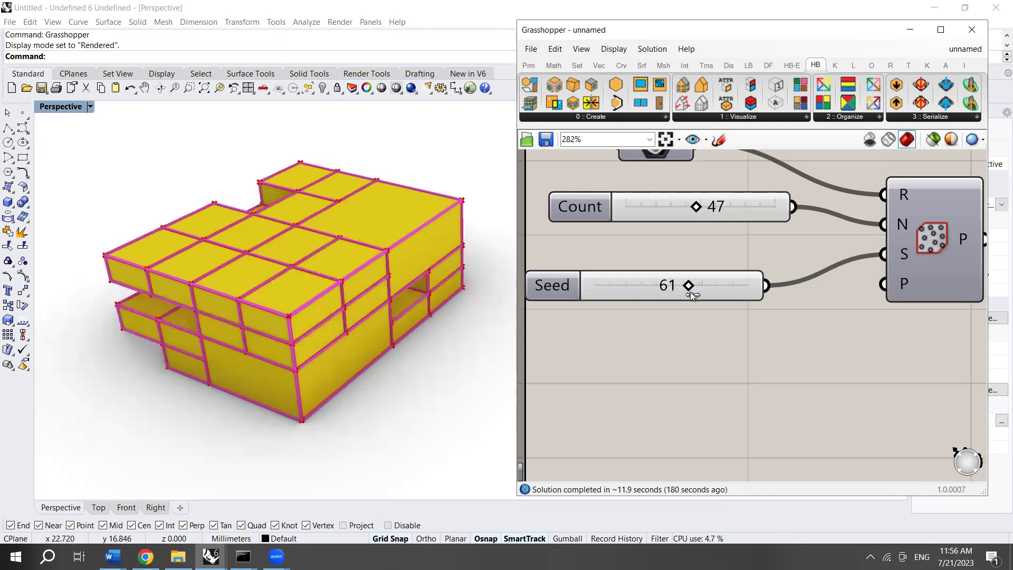
{"action": "scroll", "coordinate": [731, 254], "scroll_direction": "down", "scroll_amount": 10}
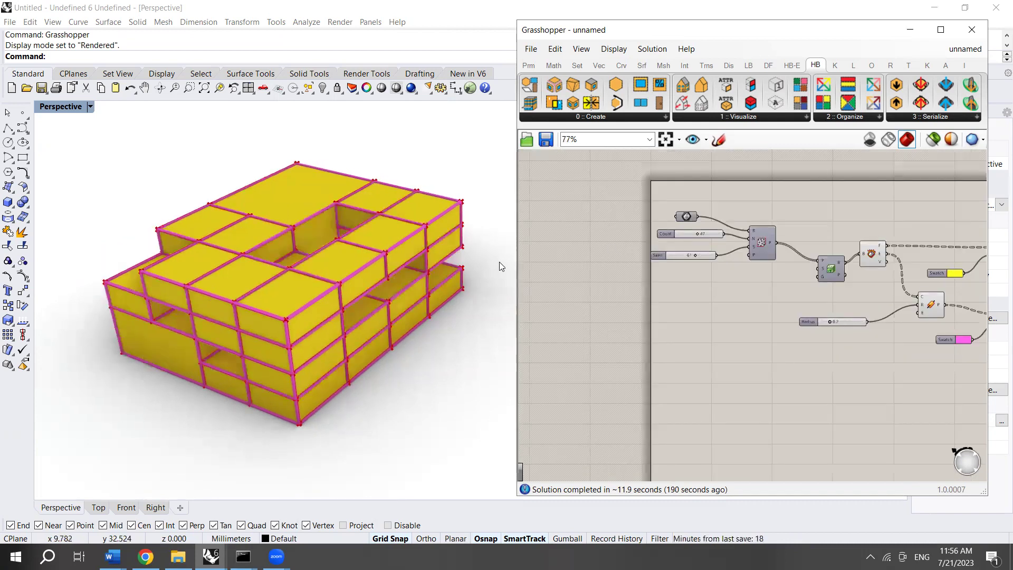
Step: Window-select the eight OcTree, pipe, swatch and preview components and Alt-drag a copy below them
{"action": "scroll", "coordinate": [781, 254], "scroll_direction": "up", "scroll_amount": 5}
{"action": "scroll", "coordinate": [782, 255], "scroll_direction": "up", "scroll_amount": 4}
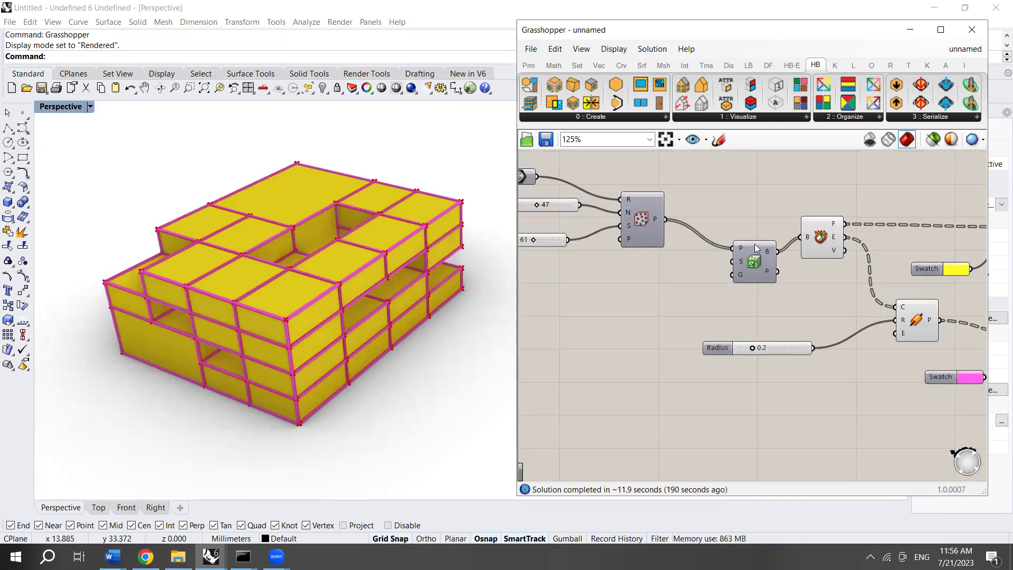
{"action": "scroll", "coordinate": [761, 244], "scroll_direction": "down", "scroll_amount": 2}
{"action": "scroll", "coordinate": [657, 233], "scroll_direction": "up", "scroll_amount": 3}
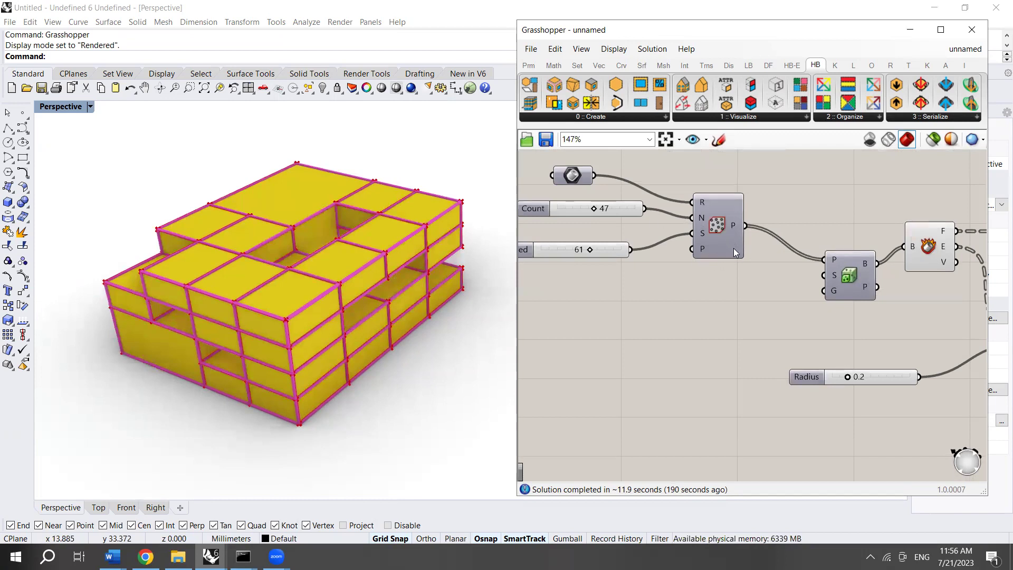
{"action": "scroll", "coordinate": [725, 230], "scroll_direction": "down", "scroll_amount": 5}
{"action": "scroll", "coordinate": [841, 288], "scroll_direction": "up", "scroll_amount": 2}
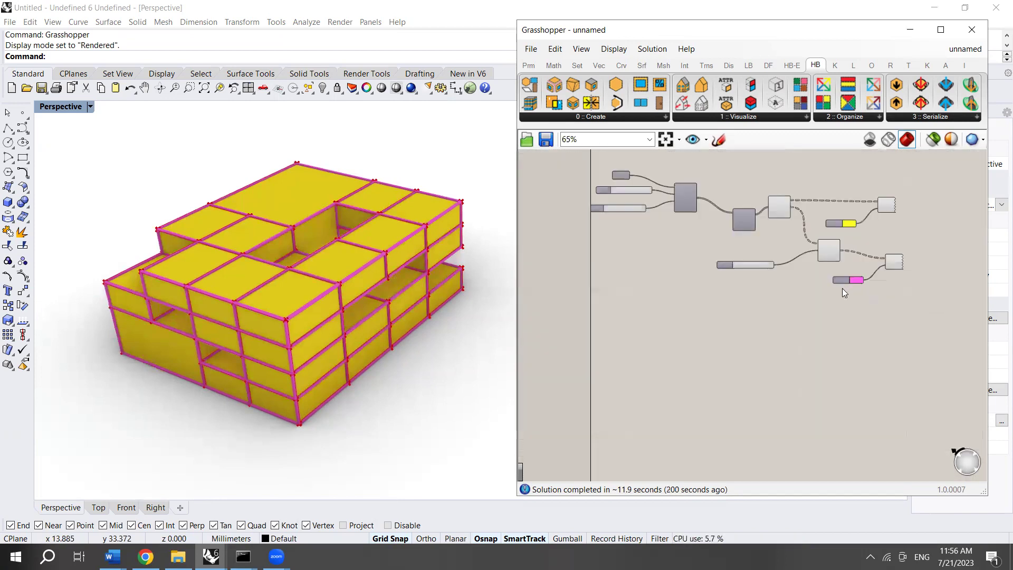
{"action": "scroll", "coordinate": [888, 290], "scroll_direction": "up", "scroll_amount": 1}
{"action": "scroll", "coordinate": [787, 270], "scroll_direction": "down", "scroll_amount": 1}
{"action": "scroll", "coordinate": [743, 217], "scroll_direction": "up", "scroll_amount": 3}
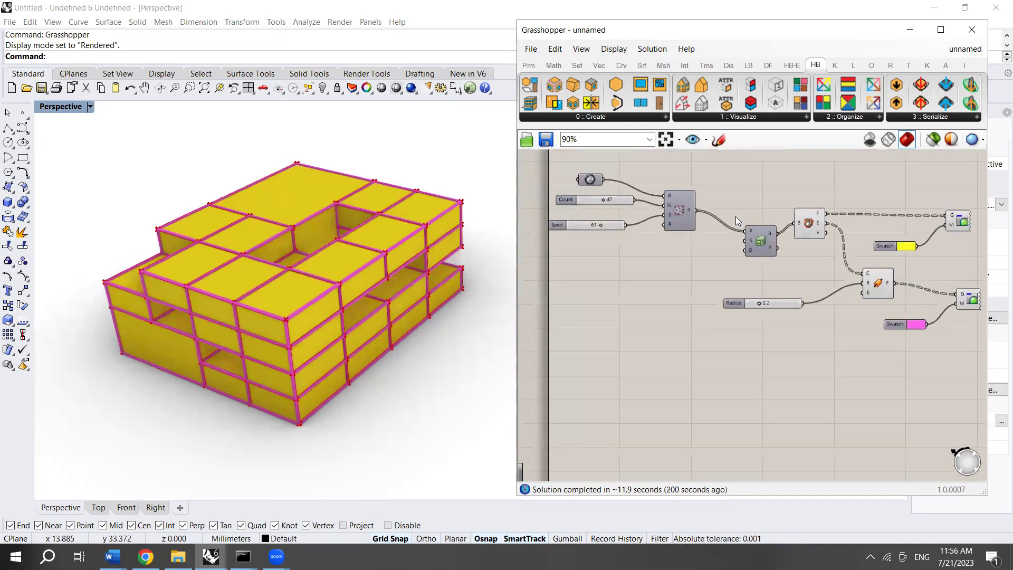
{"action": "scroll", "coordinate": [736, 221], "scroll_direction": "down", "scroll_amount": 2}
{"action": "scroll", "coordinate": [920, 334], "scroll_direction": "up", "scroll_amount": 2}
{"action": "left_click_drag", "start_coordinate": [920, 334], "coordinate": [661, 168]}
{"action": "left_click_drag", "start_coordinate": [701, 210], "coordinate": [706, 214]}
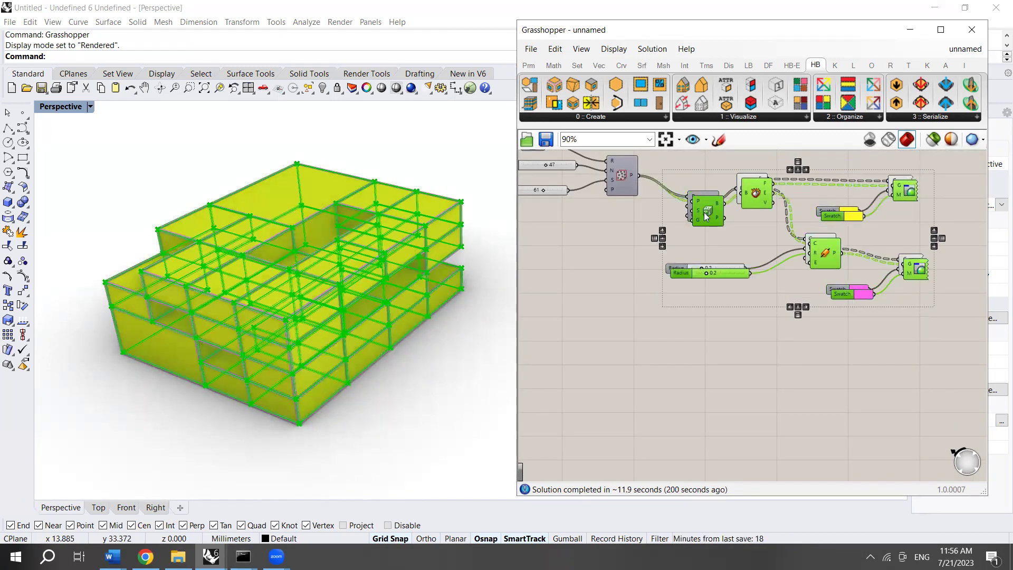
{"action": "left_click_drag", "start_coordinate": [724, 376], "coordinate": [721, 404]}
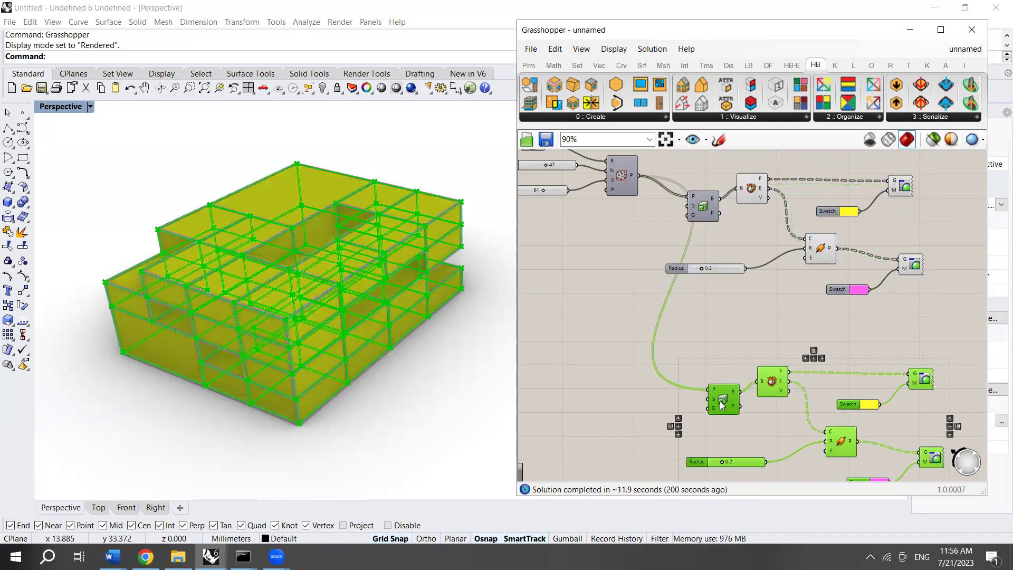
{"action": "left_click", "coordinate": [608, 338]}
{"action": "right_click_drag", "start_coordinate": [126, 260], "coordinate": [303, 331]}
{"action": "scroll", "coordinate": [423, 391], "scroll_direction": "down", "scroll_amount": 2}
Step: Place the first two points to the right of the model
{"action": "scroll", "coordinate": [423, 366], "scroll_direction": "up", "scroll_amount": 3}
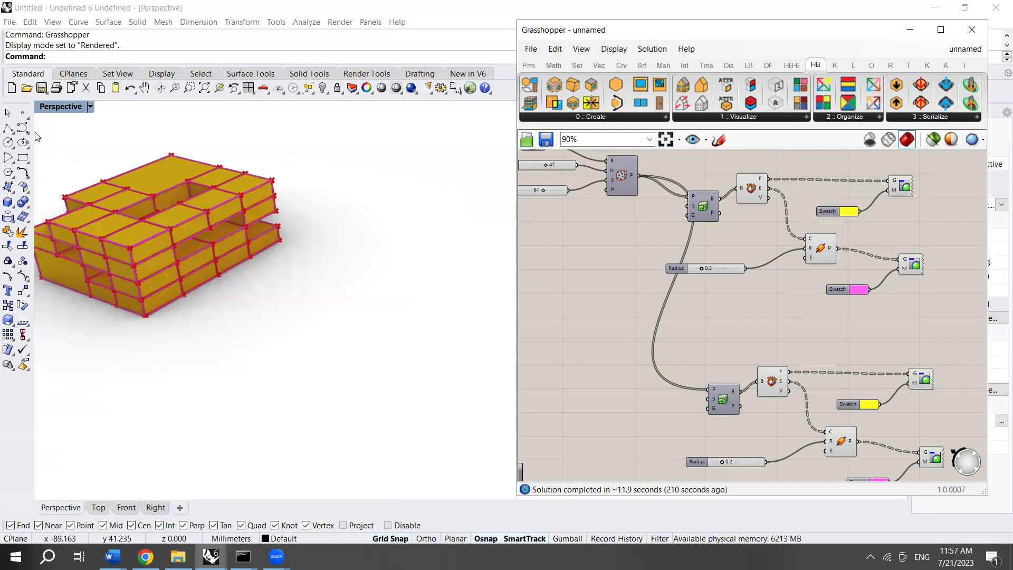
{"action": "left_click", "coordinate": [23, 113]}
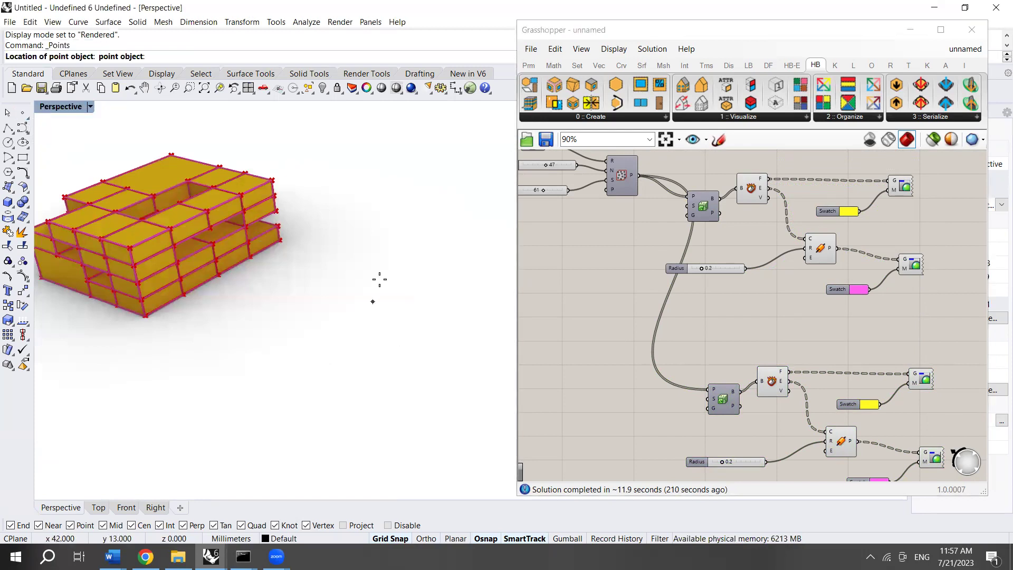
{"action": "left_click", "coordinate": [391, 308]}
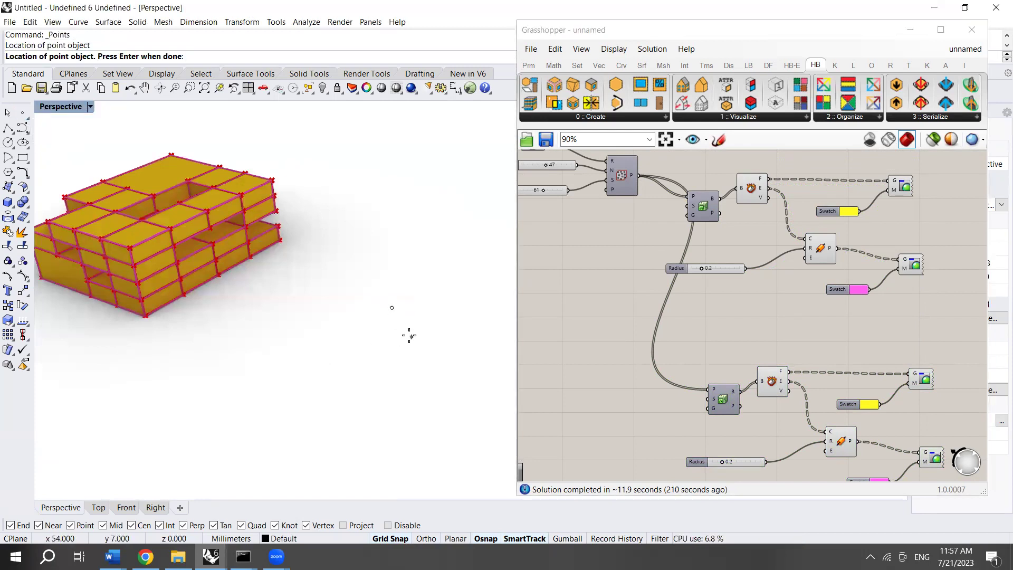
{"action": "left_click", "coordinate": [28, 120]}
{"action": "left_click", "coordinate": [364, 304]}
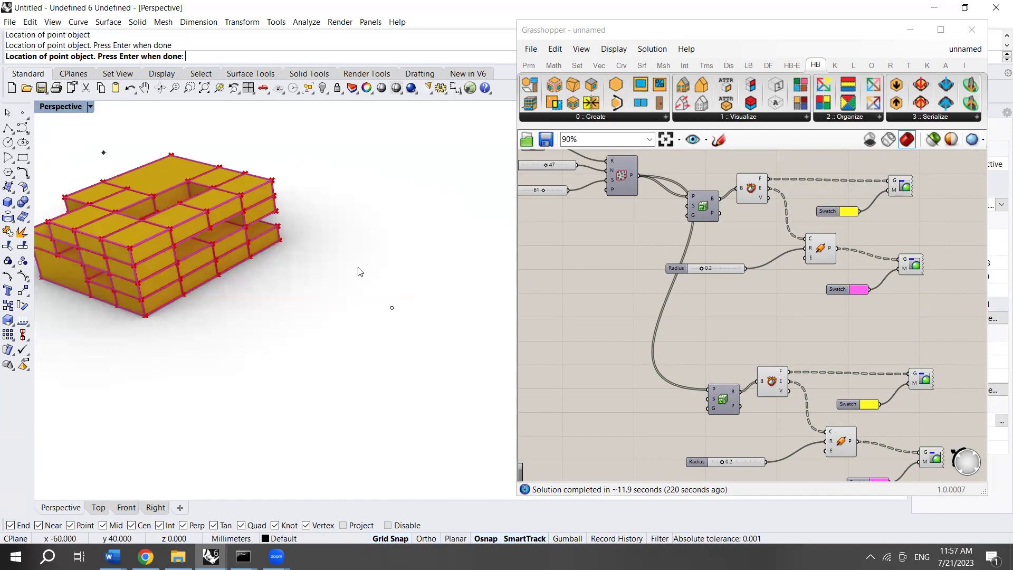
{"action": "key", "text": "Return"}
Step: Add a single point, then switch back to Multiple Points and place four more nearby
{"action": "left_click", "coordinate": [23, 115]}
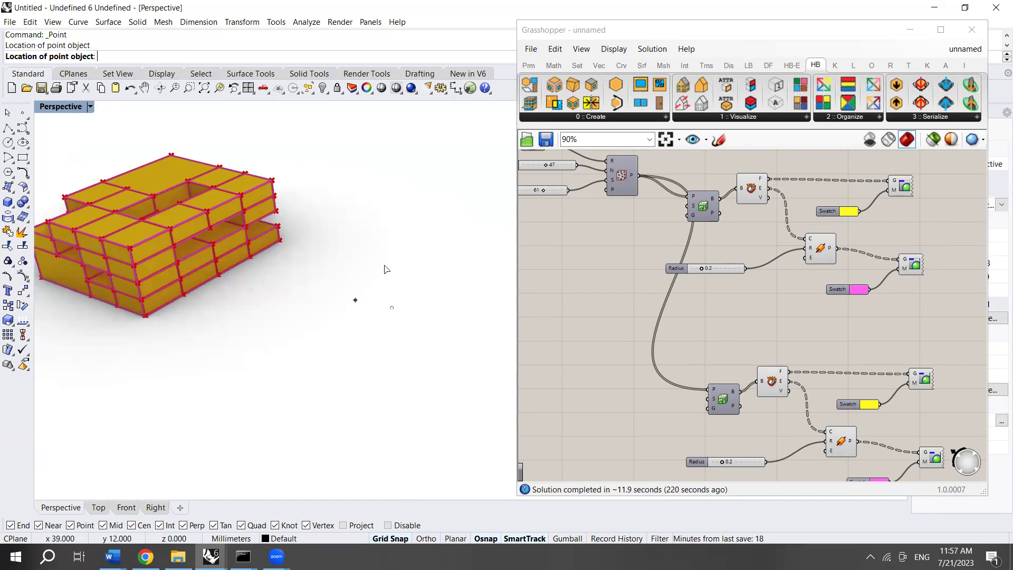
{"action": "left_click", "coordinate": [387, 269]}
{"action": "left_click", "coordinate": [29, 119]}
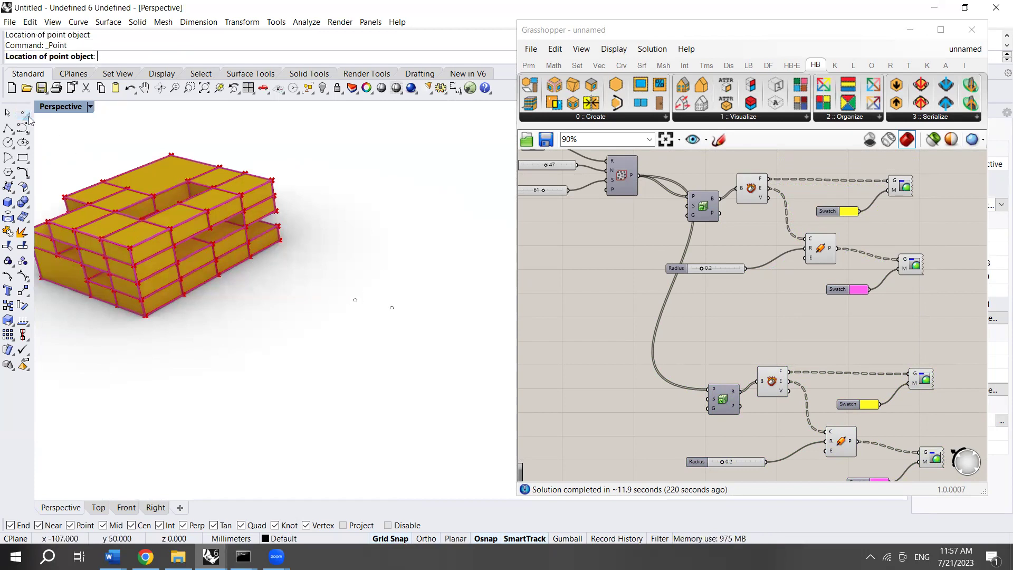
{"action": "left_click", "coordinate": [29, 119]}
{"action": "left_click", "coordinate": [59, 119]}
{"action": "left_click", "coordinate": [381, 259]}
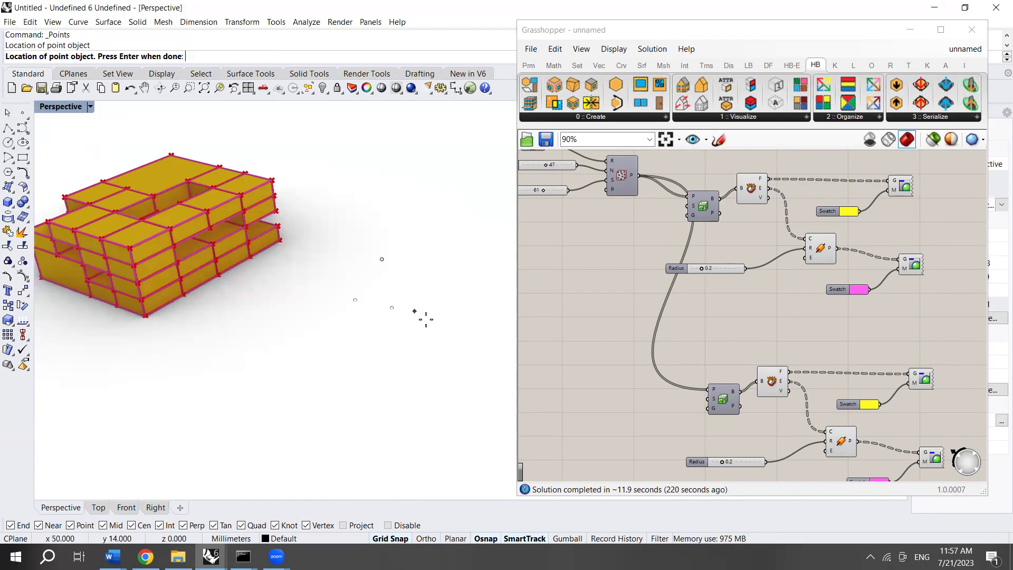
{"action": "left_click", "coordinate": [430, 320]}
{"action": "left_click", "coordinate": [427, 285]}
{"action": "left_click", "coordinate": [357, 339]}
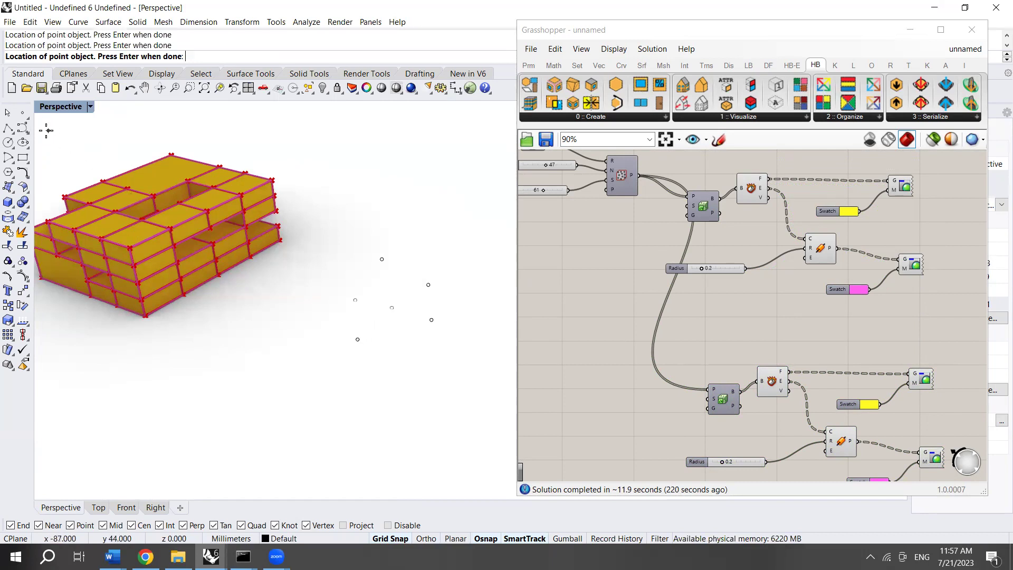
Step: Restart Multiple Points and scatter ten more points around and below the cluster
{"action": "left_click", "coordinate": [22, 113]}
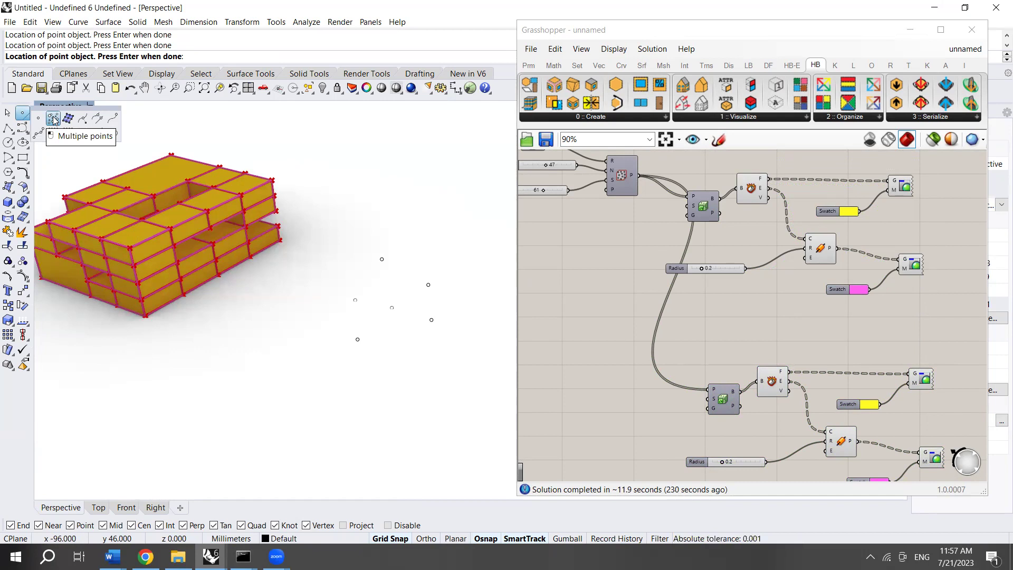
{"action": "left_click", "coordinate": [53, 119]}
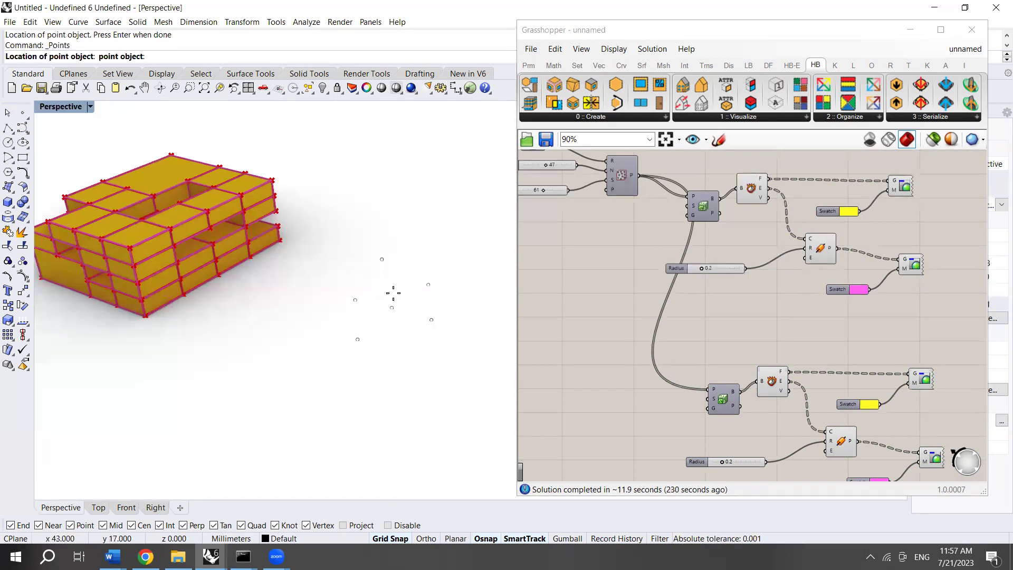
{"action": "left_click", "coordinate": [352, 279]}
{"action": "left_click", "coordinate": [415, 240]}
{"action": "left_click", "coordinate": [460, 306]}
{"action": "left_click", "coordinate": [319, 331]}
{"action": "left_click", "coordinate": [374, 381]}
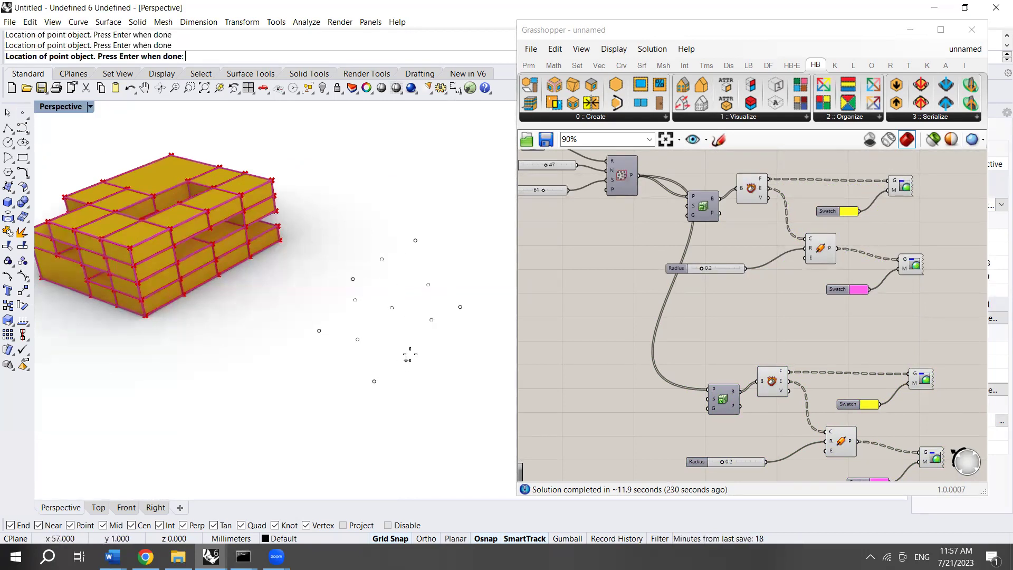
{"action": "left_click", "coordinate": [413, 353]}
{"action": "left_click", "coordinate": [448, 392]}
{"action": "left_click", "coordinate": [295, 387]}
{"action": "left_click", "coordinate": [285, 340]}
{"action": "left_click", "coordinate": [240, 381]}
Step: Finish placing points and add a Point parameter to the canvas via search 'point'
{"action": "key", "text": "Return"}
{"action": "scroll", "coordinate": [626, 243], "scroll_direction": "down", "scroll_amount": 3}
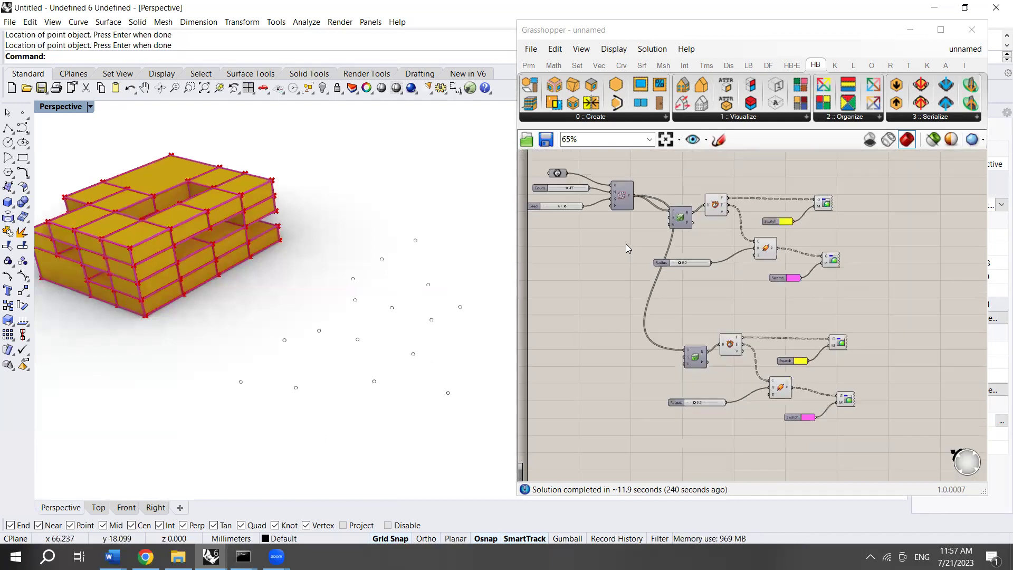
{"action": "scroll", "coordinate": [654, 370], "scroll_direction": "up", "scroll_amount": 4}
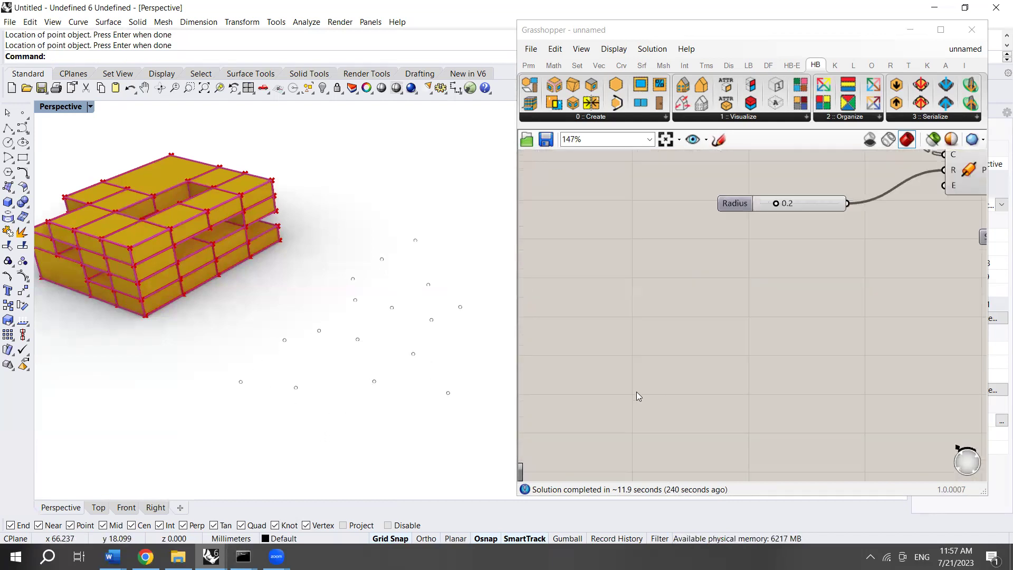
{"action": "double_click", "coordinate": [625, 356]}
{"action": "type", "text": "point"}
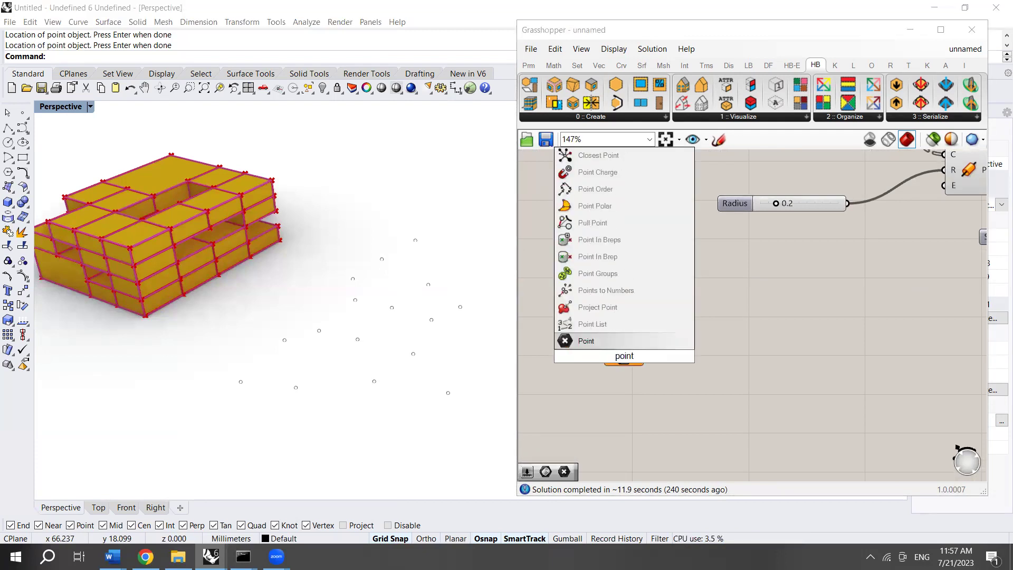
{"action": "key", "text": "Return"}
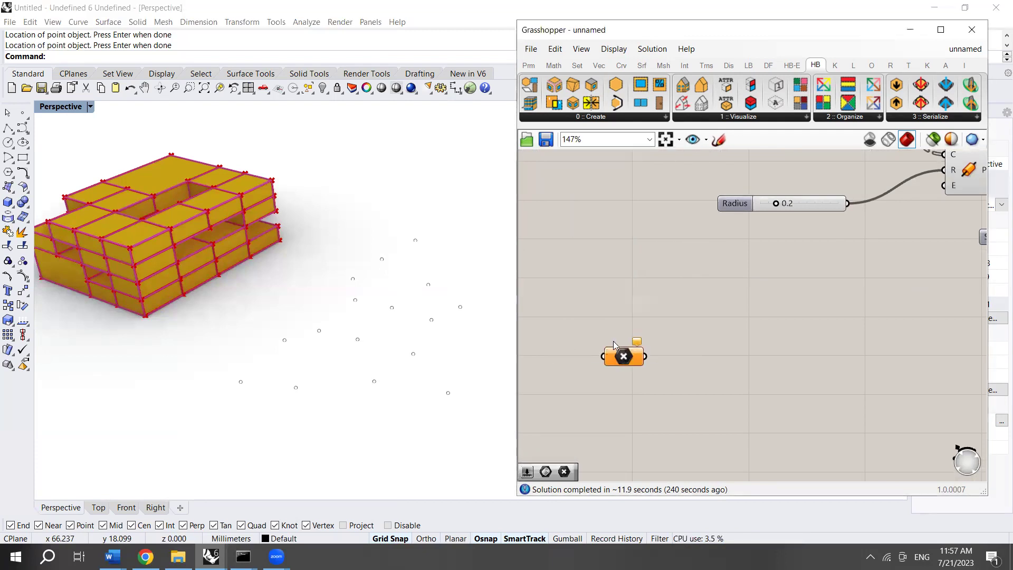
Step: Use Set Multiple Points to window-select and reference all the hand-placed points
{"action": "right_click", "coordinate": [624, 367]}
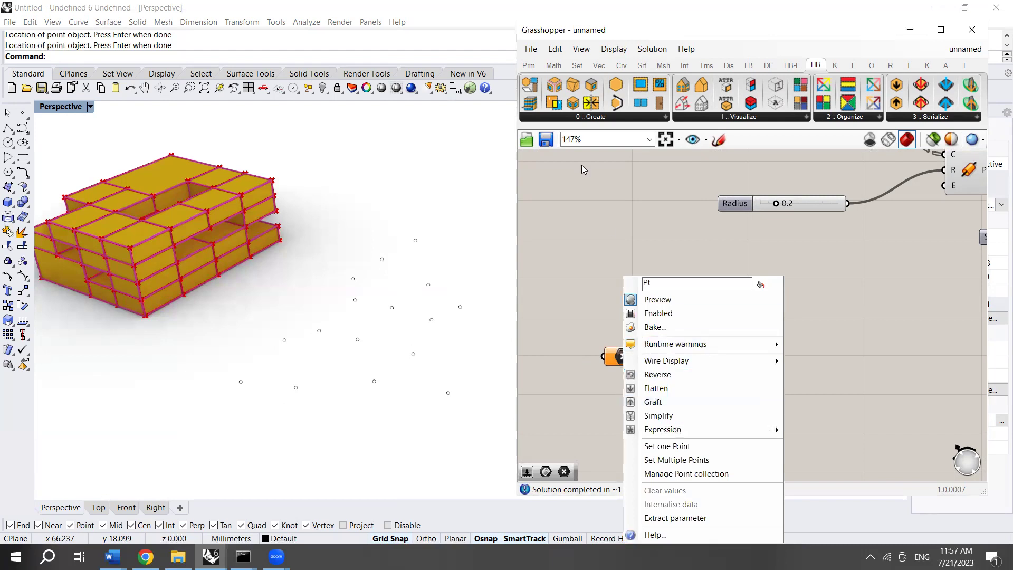
{"action": "left_click", "coordinate": [664, 459]}
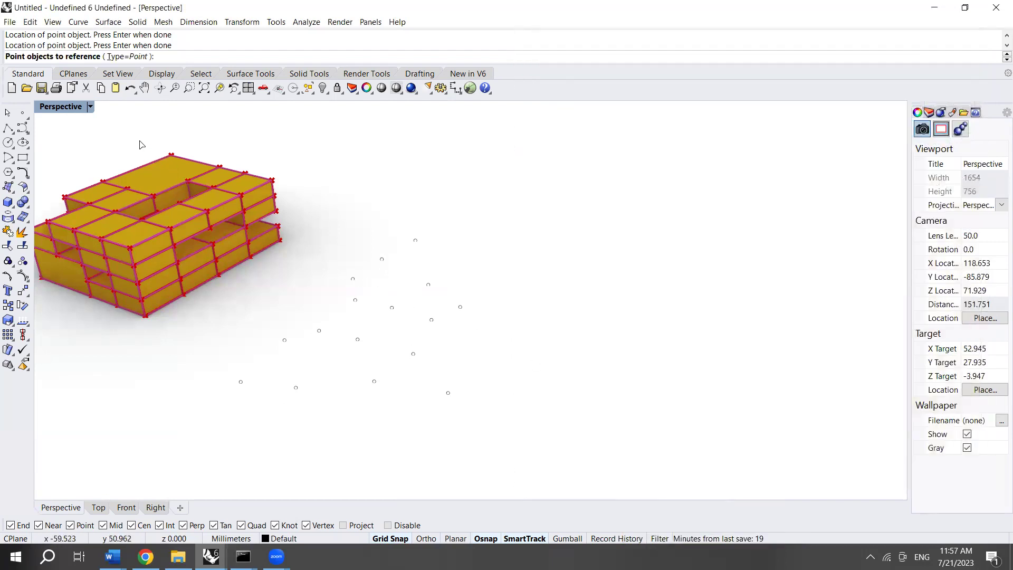
{"action": "left_click_drag", "start_coordinate": [139, 140], "coordinate": [610, 458]}
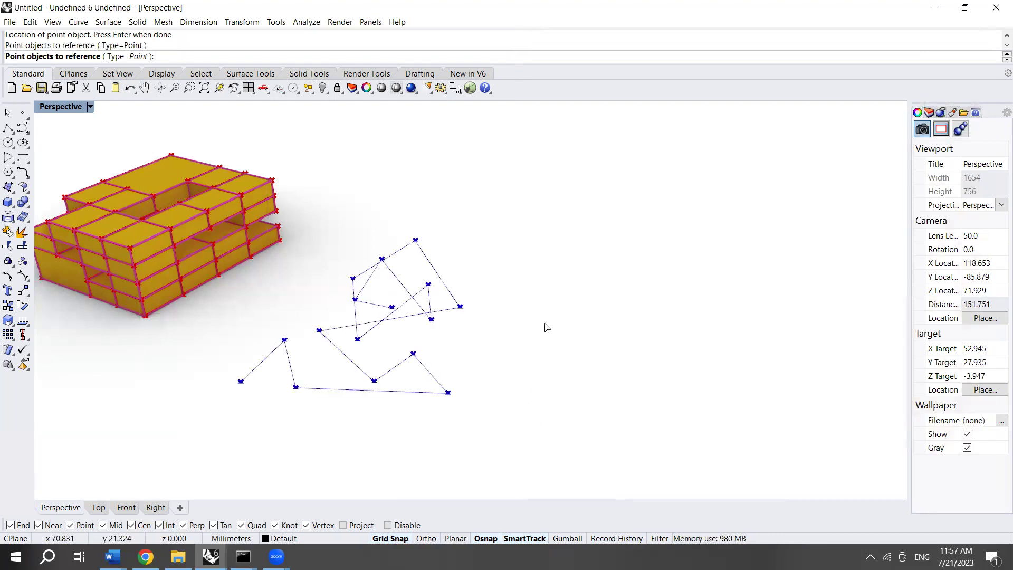
{"action": "key", "text": "Return"}
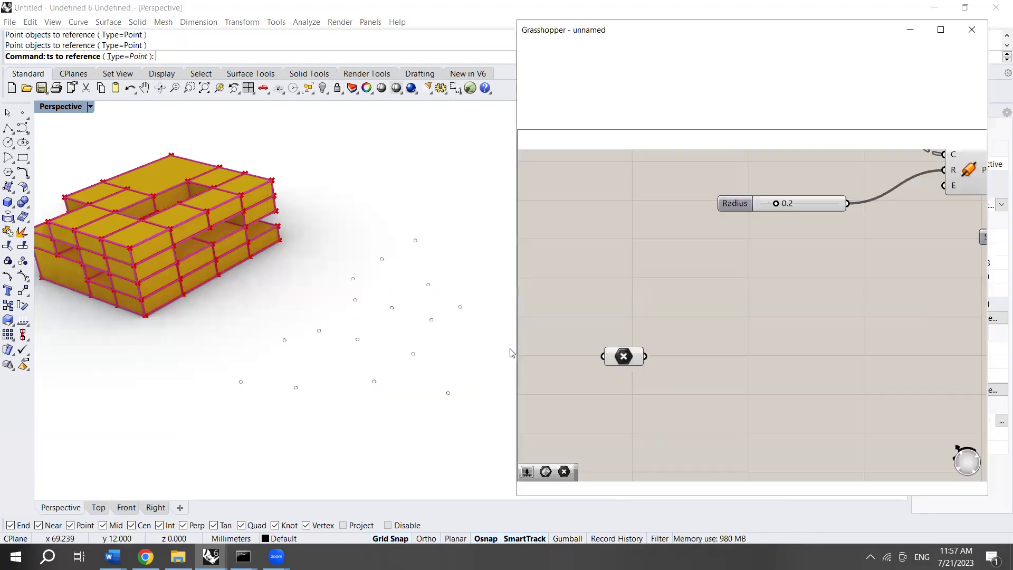
Step: Wire the Point parameter into the copied OcTree's P input, replacing the populated points
{"action": "left_click", "coordinate": [624, 356]}
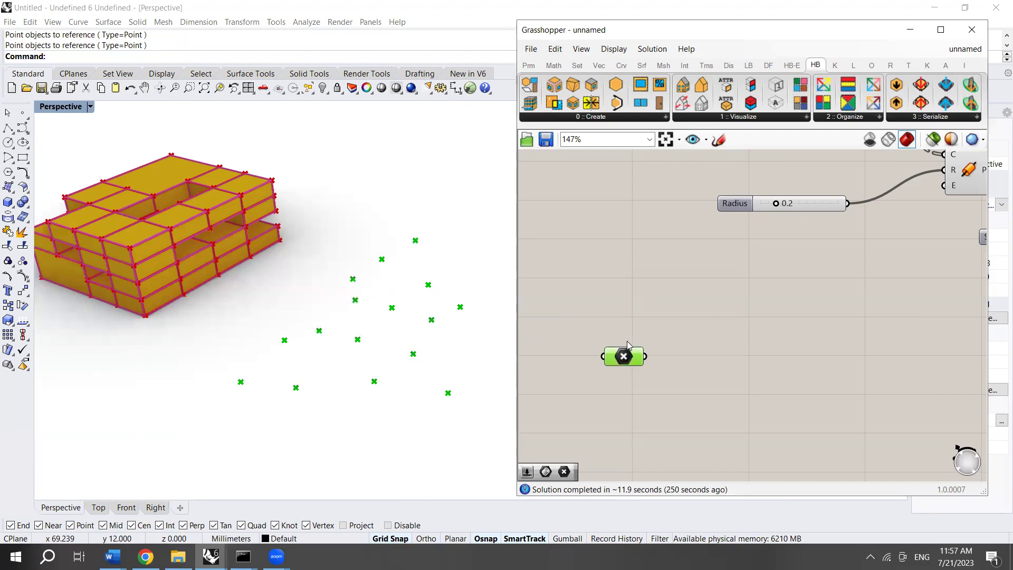
{"action": "scroll", "coordinate": [628, 328], "scroll_direction": "down", "scroll_amount": 5}
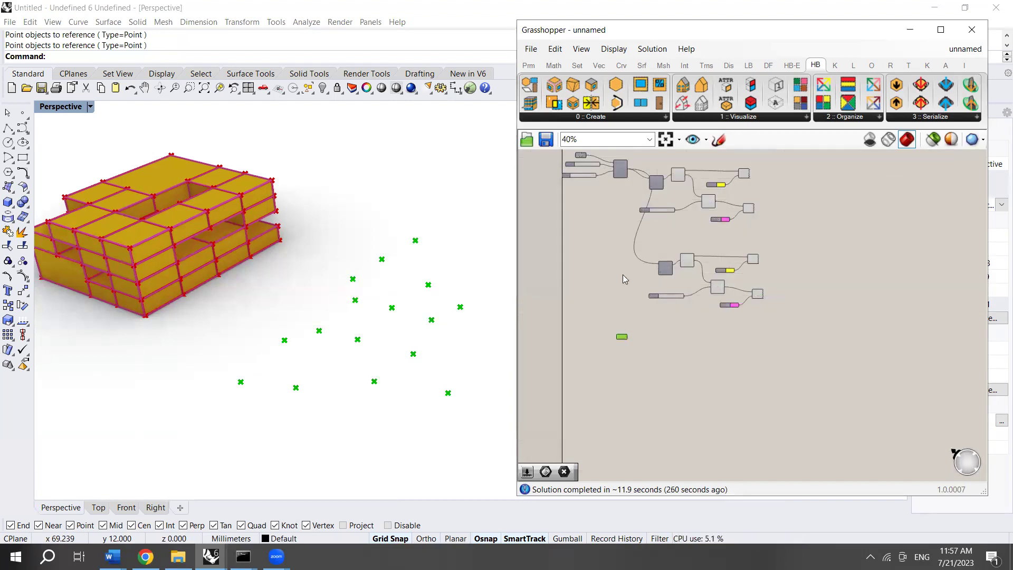
{"action": "scroll", "coordinate": [624, 278], "scroll_direction": "up", "scroll_amount": 2}
{"action": "left_click_drag", "start_coordinate": [620, 372], "coordinate": [594, 279]}
{"action": "scroll", "coordinate": [621, 276], "scroll_direction": "up", "scroll_amount": 1}
{"action": "scroll", "coordinate": [633, 276], "scroll_direction": "up", "scroll_amount": 3}
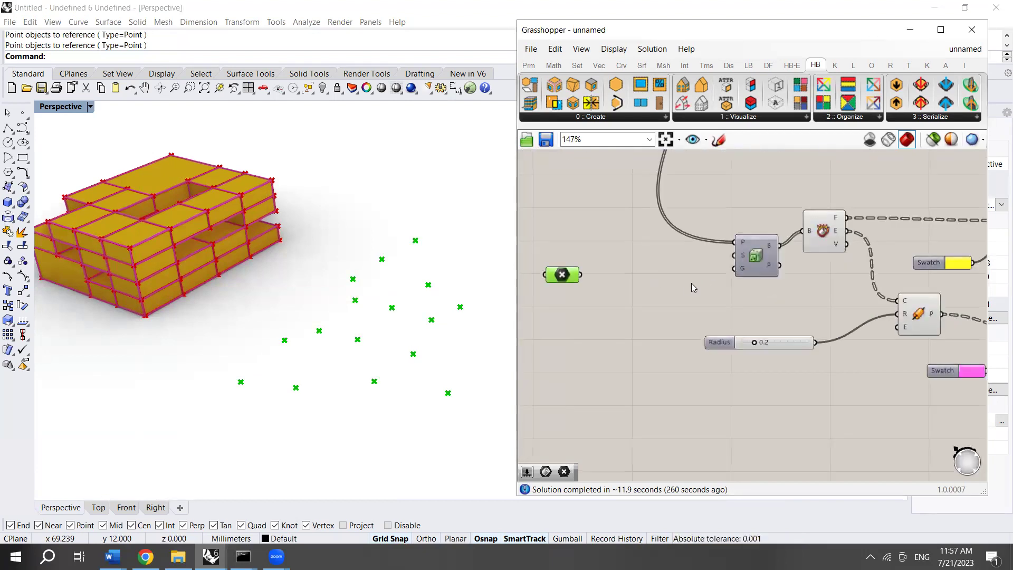
{"action": "mouse_move", "coordinate": [757, 233]}
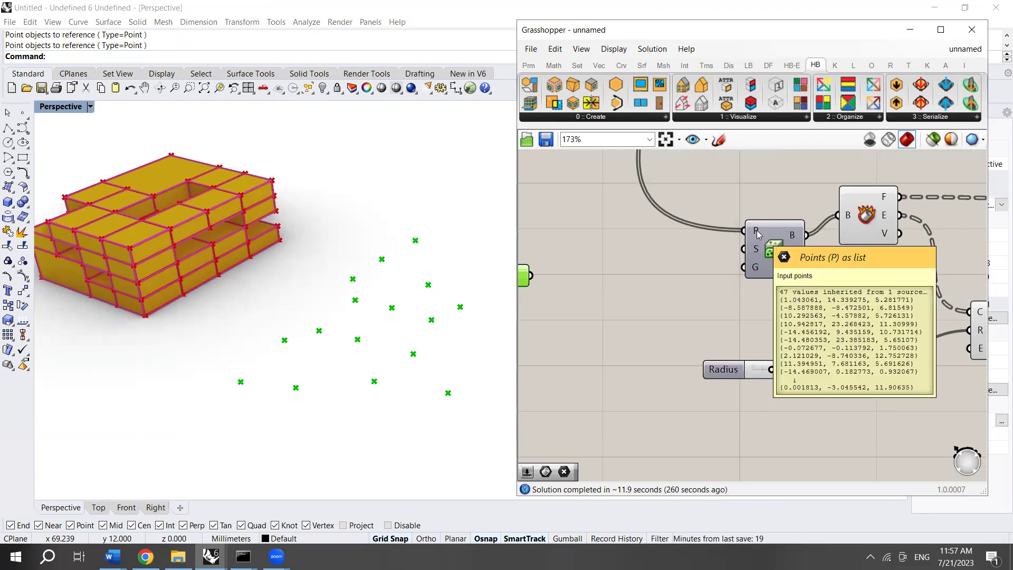
{"action": "left_click_drag", "start_coordinate": [531, 276], "coordinate": [744, 231]}
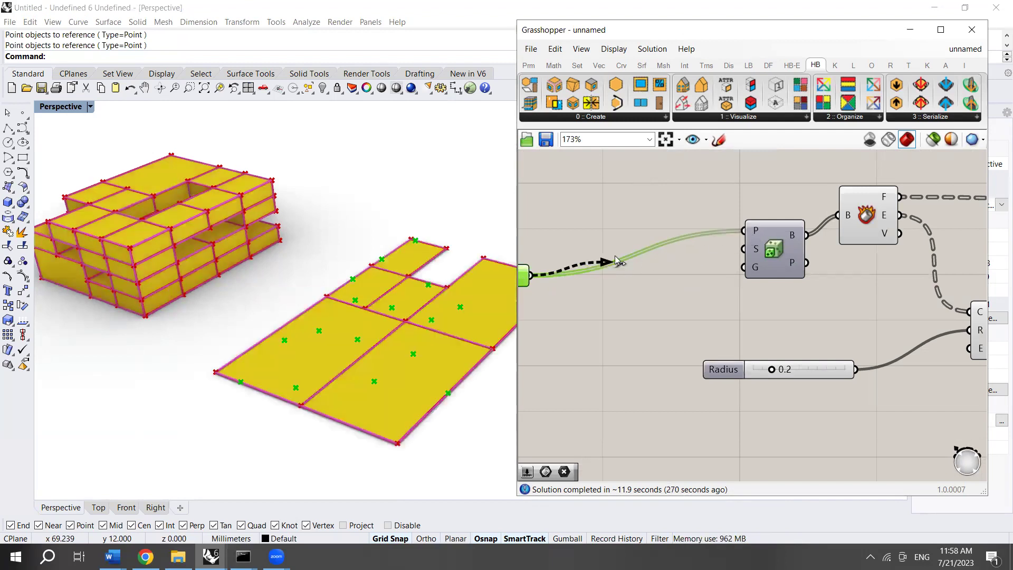
{"action": "left_click_drag", "start_coordinate": [529, 275], "coordinate": [564, 248]}
{"action": "scroll", "coordinate": [344, 323], "scroll_direction": "down", "scroll_amount": 4}
{"action": "scroll", "coordinate": [448, 359], "scroll_direction": "up", "scroll_amount": 3}
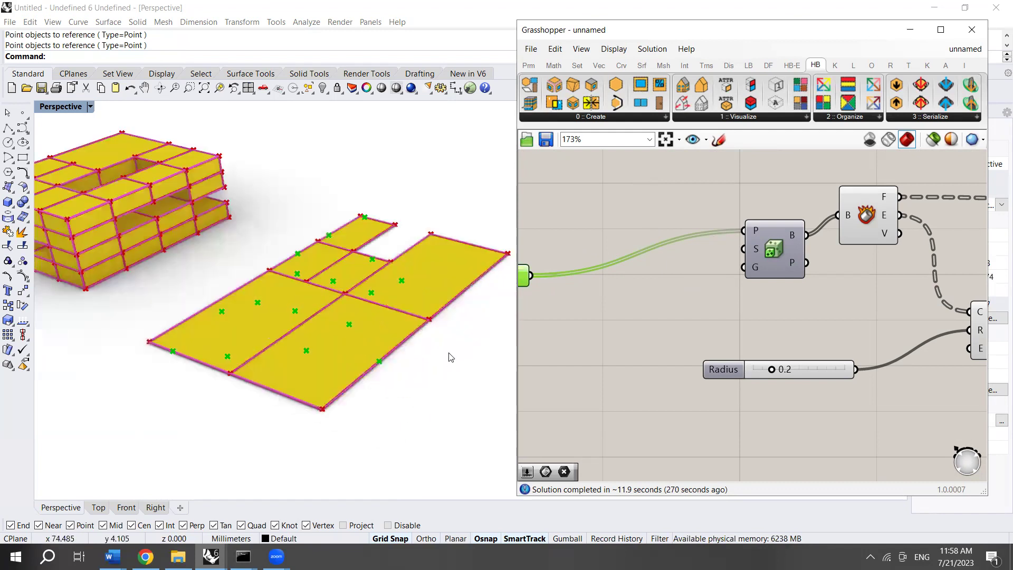
{"action": "scroll", "coordinate": [421, 340], "scroll_direction": "down", "scroll_amount": 2}
Step: Select a placed point and raise it above the ground plane in the Front viewport
{"action": "scroll", "coordinate": [399, 333], "scroll_direction": "up", "scroll_amount": 1}
{"action": "left_click", "coordinate": [390, 336]}
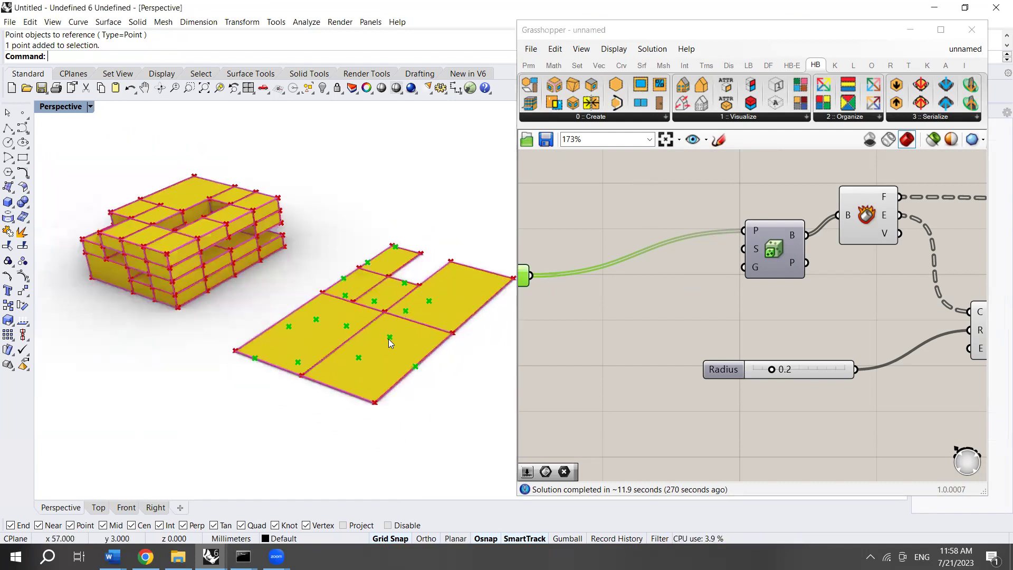
{"action": "double_click", "coordinate": [66, 109]}
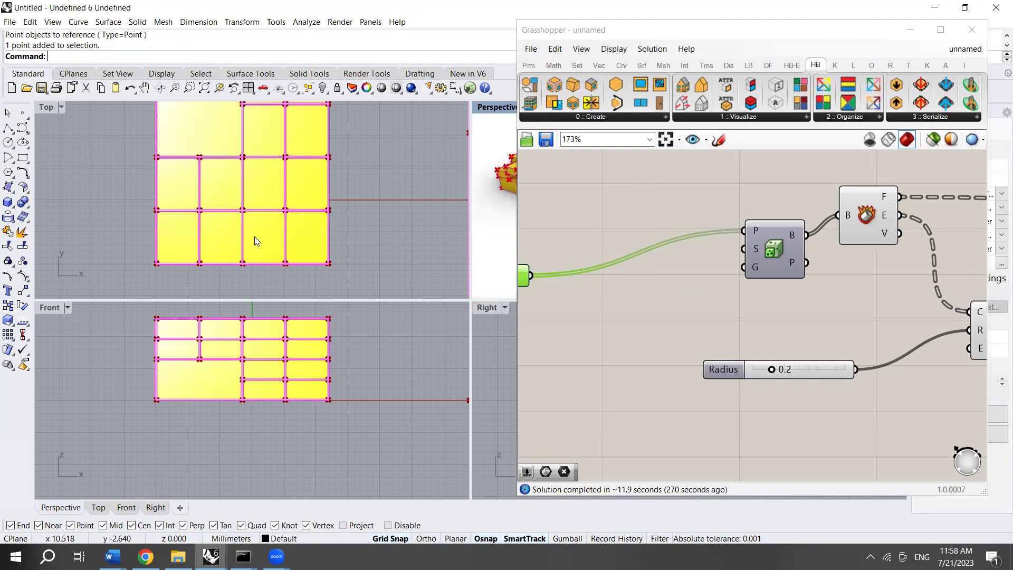
{"action": "scroll", "coordinate": [259, 368], "scroll_direction": "down", "scroll_amount": 3}
{"action": "scroll", "coordinate": [311, 393], "scroll_direction": "up", "scroll_amount": 2}
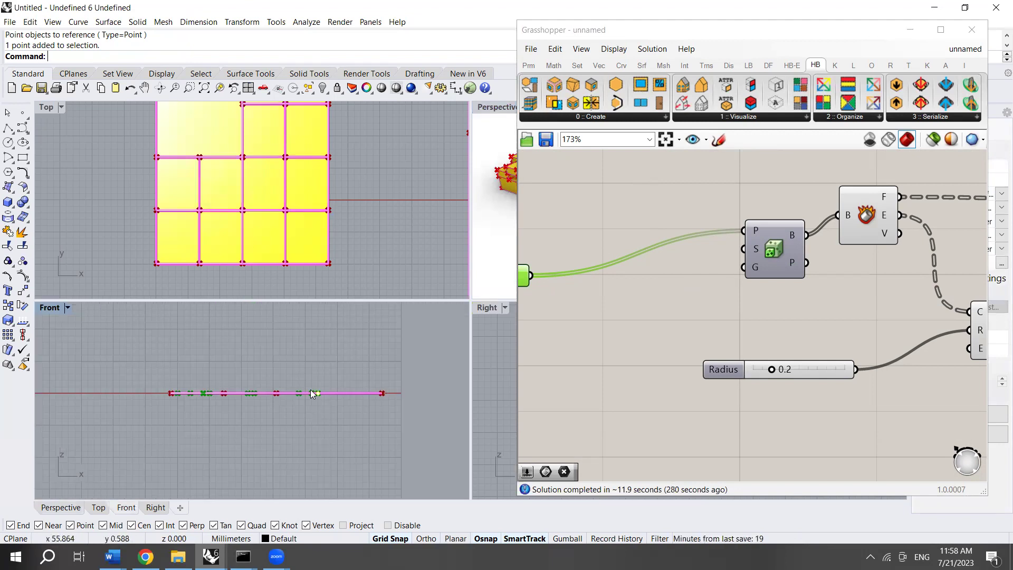
{"action": "left_click_drag", "start_coordinate": [318, 393], "coordinate": [318, 348]}
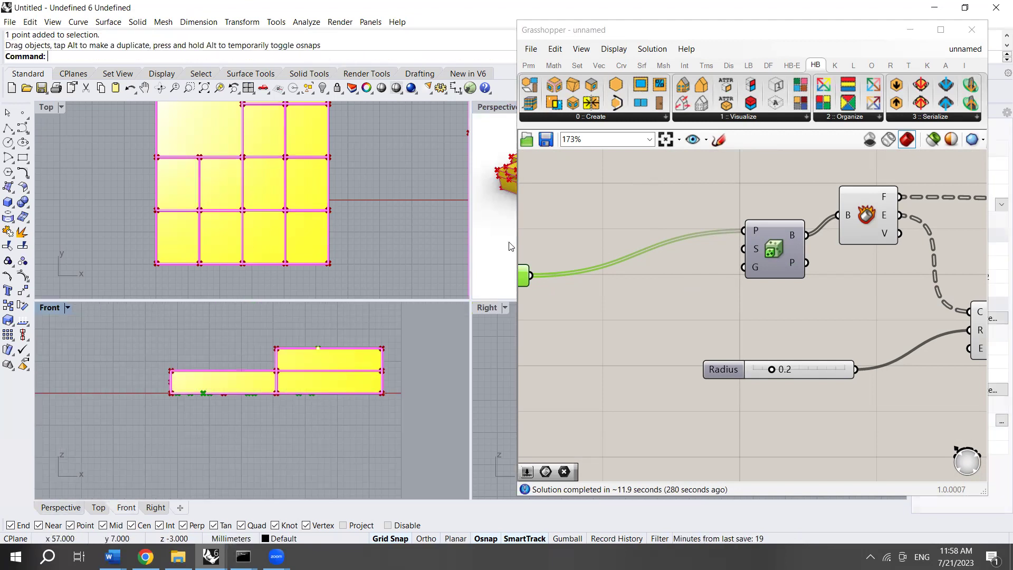
{"action": "scroll", "coordinate": [297, 325], "scroll_direction": "down", "scroll_amount": 3}
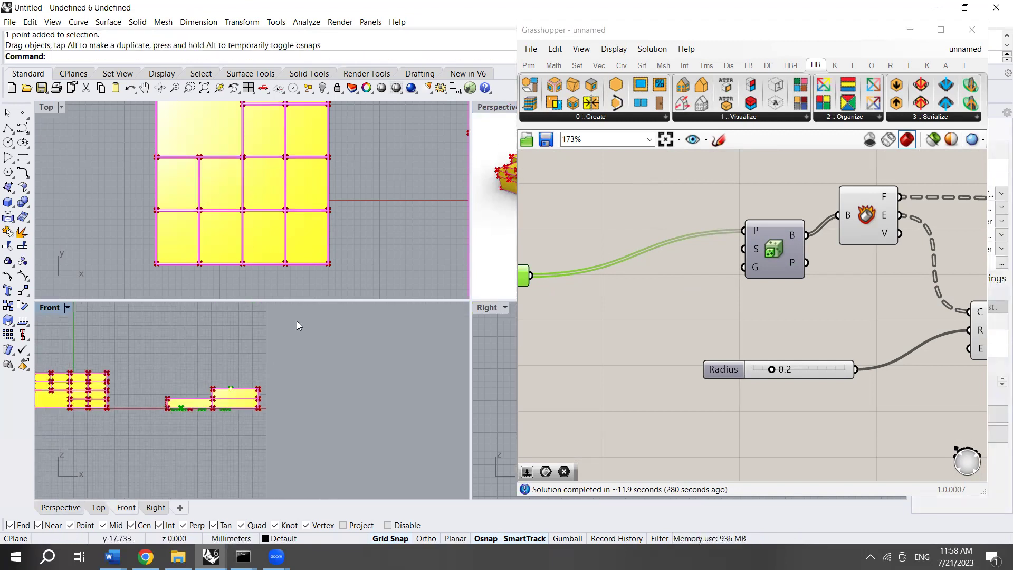
{"action": "double_click", "coordinate": [491, 108]}
{"action": "scroll", "coordinate": [368, 332], "scroll_direction": "up", "scroll_amount": 3}
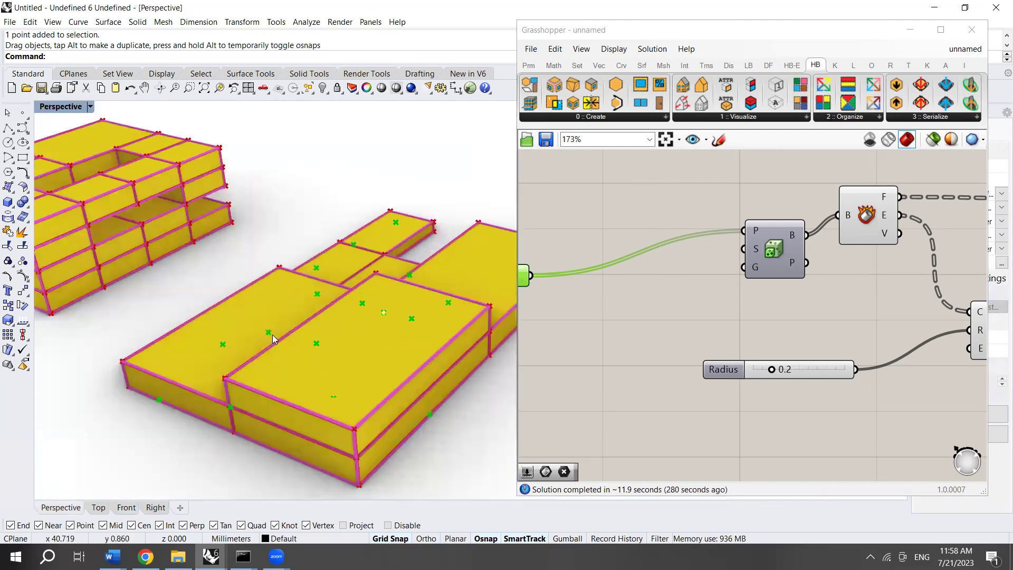
Step: Move another point to the slab's upper-left, then reposition the selection
{"action": "left_click", "coordinate": [267, 333]}
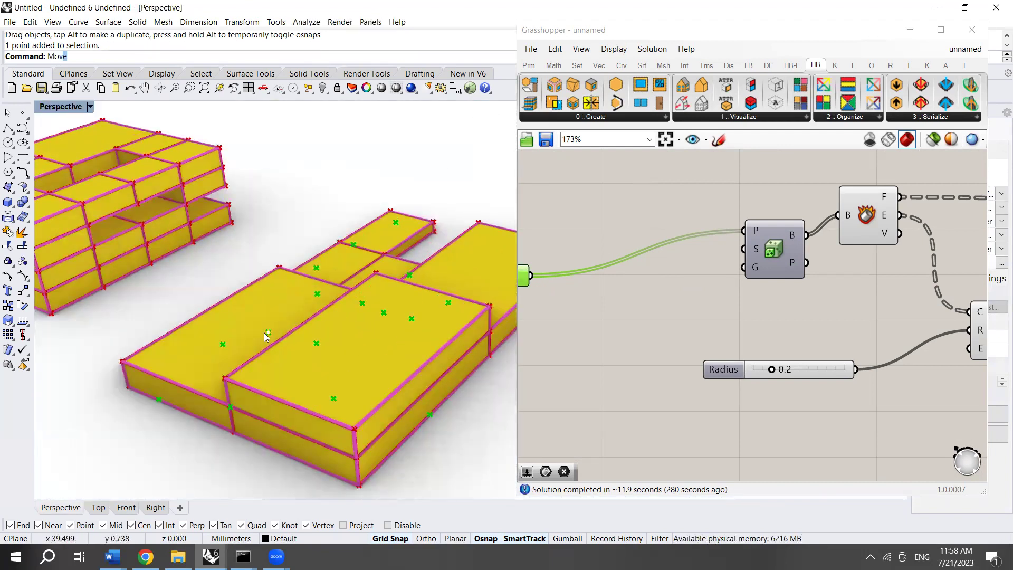
{"action": "key", "text": "Return"}
{"action": "left_click", "coordinate": [268, 333]}
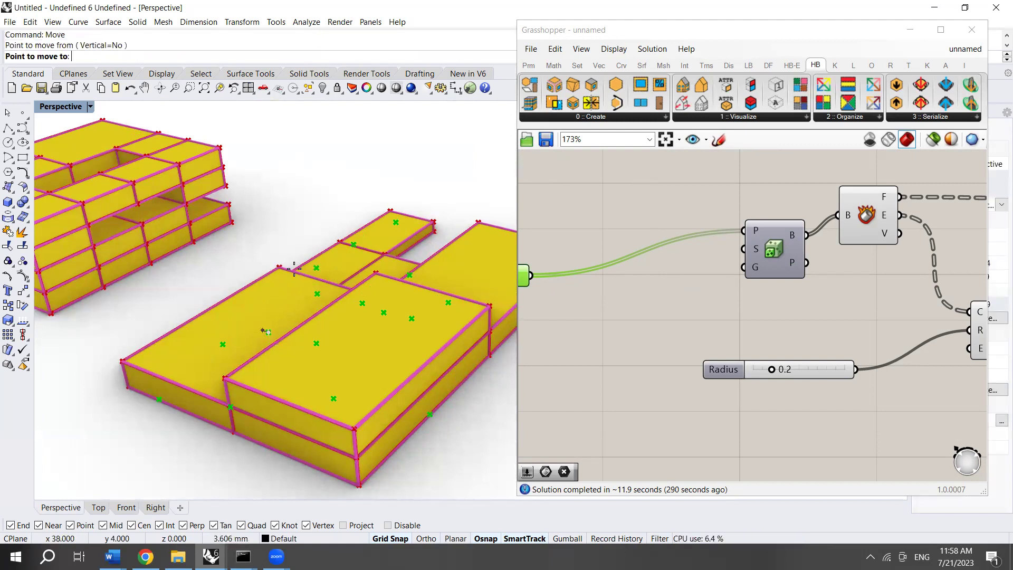
{"action": "left_click", "coordinate": [291, 226]}
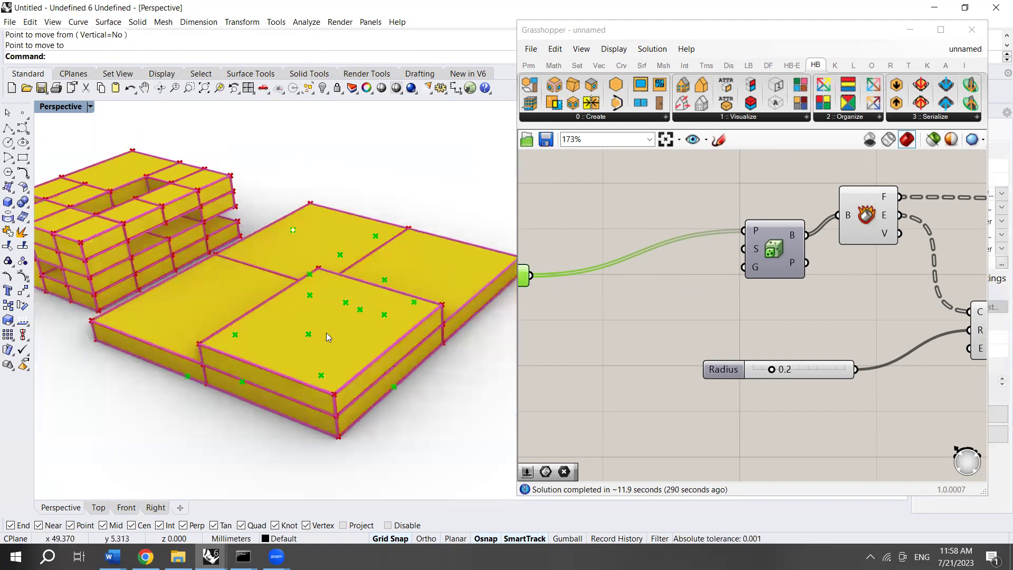
{"action": "scroll", "coordinate": [326, 336], "scroll_direction": "down", "scroll_amount": 2}
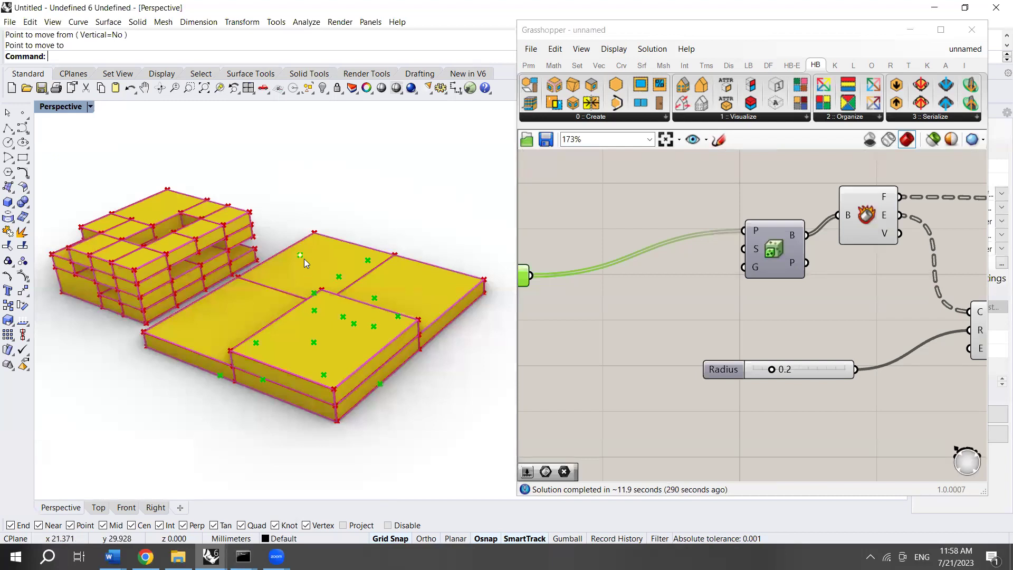
{"action": "left_click_drag", "start_coordinate": [299, 256], "coordinate": [455, 337]}
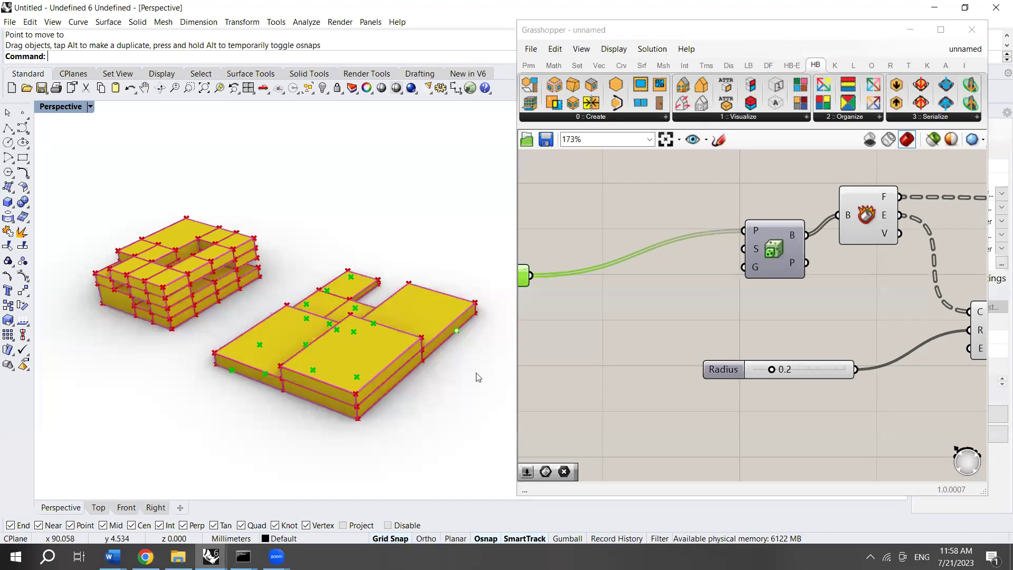
{"action": "scroll", "coordinate": [62, 108], "scroll_direction": "up", "scroll_amount": 2}
Step: Select one of the overlapping points in Front view, lift it higher, and maximize Perspective
{"action": "double_click", "coordinate": [73, 107]}
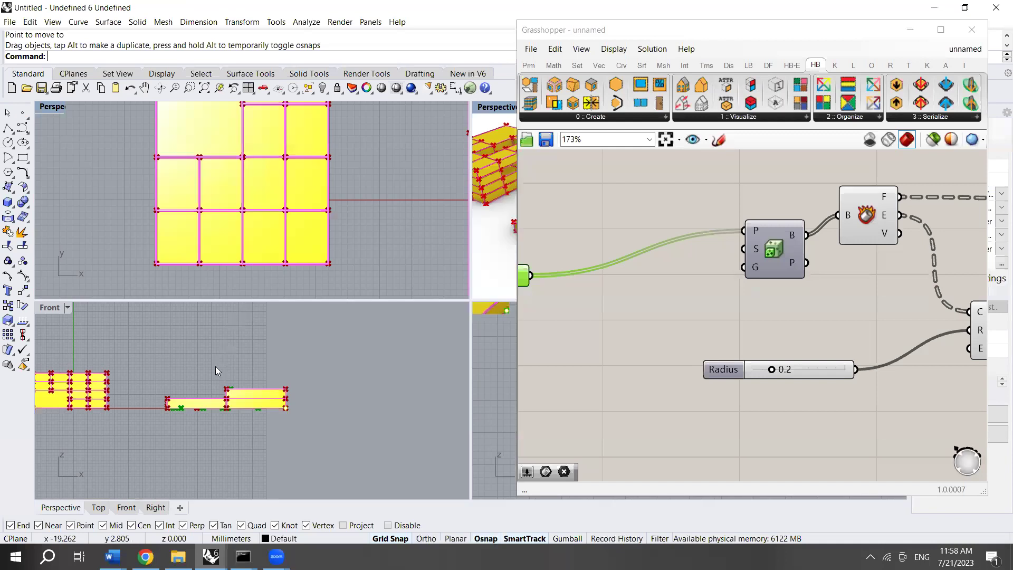
{"action": "left_click", "coordinate": [222, 374]}
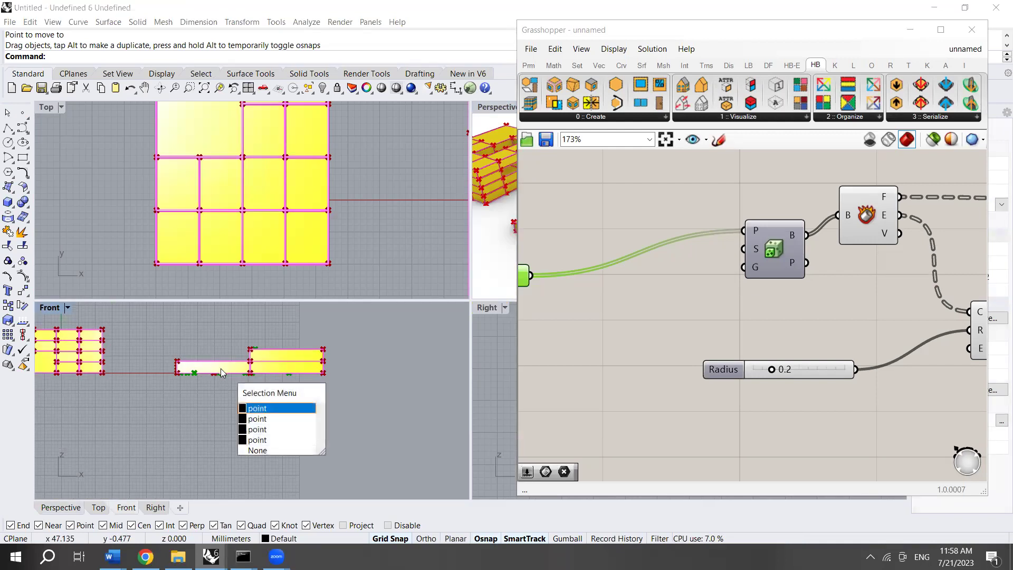
{"action": "left_click", "coordinate": [224, 343]}
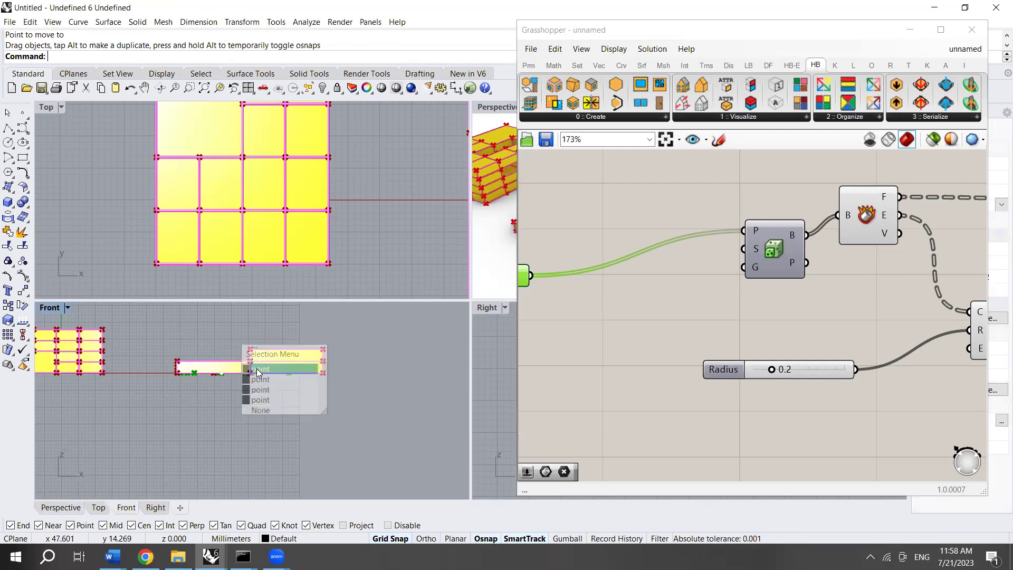
{"action": "left_click", "coordinate": [256, 389]}
{"action": "left_click_drag", "start_coordinate": [221, 338], "coordinate": [222, 336]}
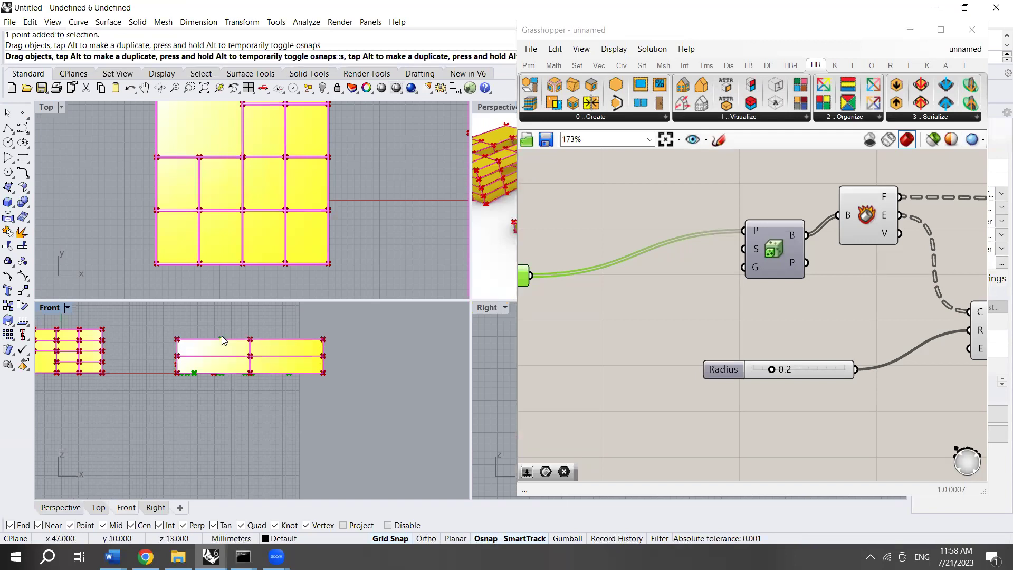
{"action": "scroll", "coordinate": [246, 390], "scroll_direction": "down", "scroll_amount": 3}
{"action": "left_click", "coordinate": [495, 182]}
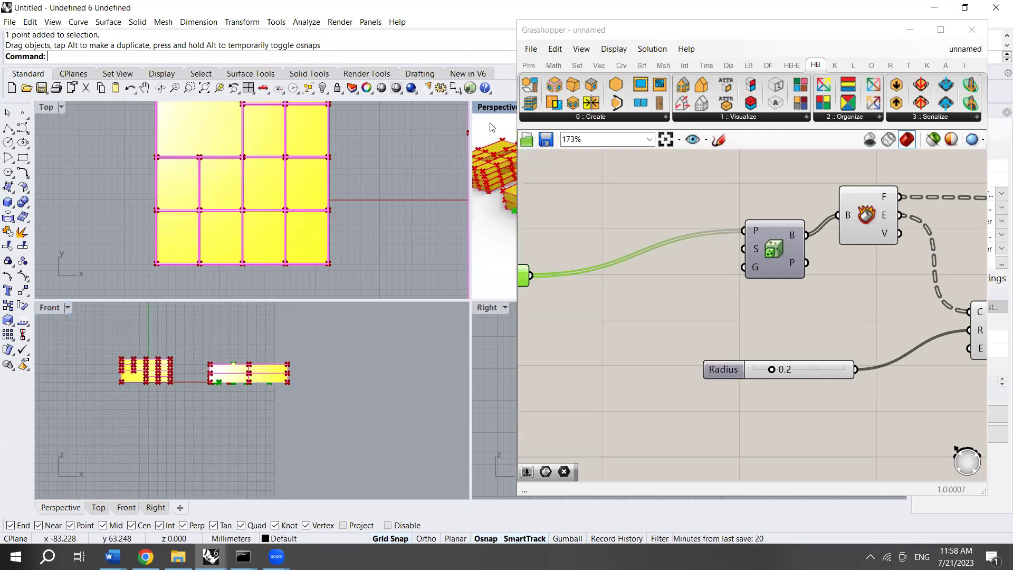
{"action": "key", "text": "ctrl+F4"}
{"action": "scroll", "coordinate": [319, 334], "scroll_direction": "down", "scroll_amount": 3}
{"action": "scroll", "coordinate": [194, 272], "scroll_direction": "up", "scroll_amount": 4}
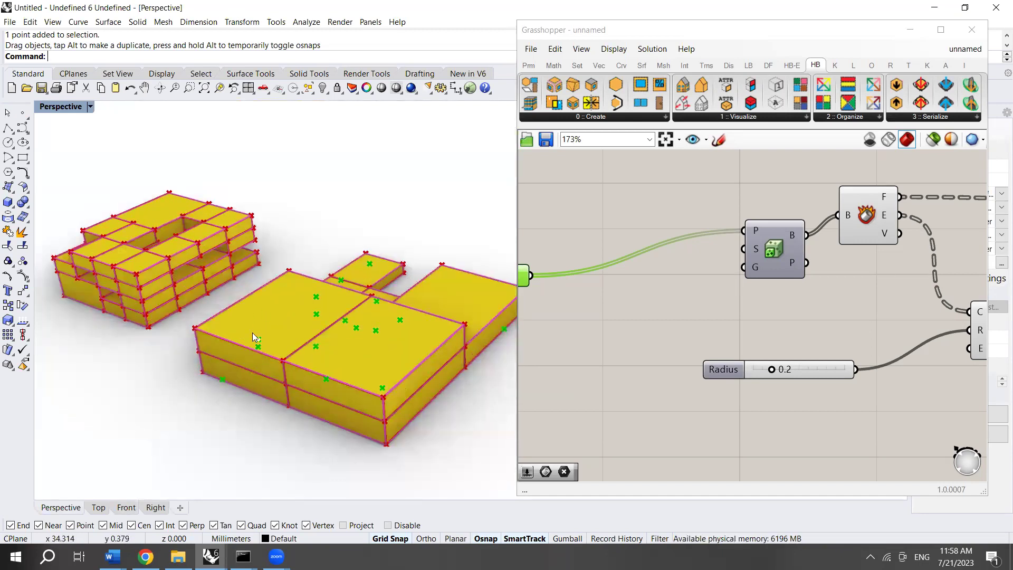
{"action": "scroll", "coordinate": [759, 297], "scroll_direction": "down", "scroll_amount": 3}
{"action": "scroll", "coordinate": [794, 297], "scroll_direction": "down", "scroll_amount": 2}
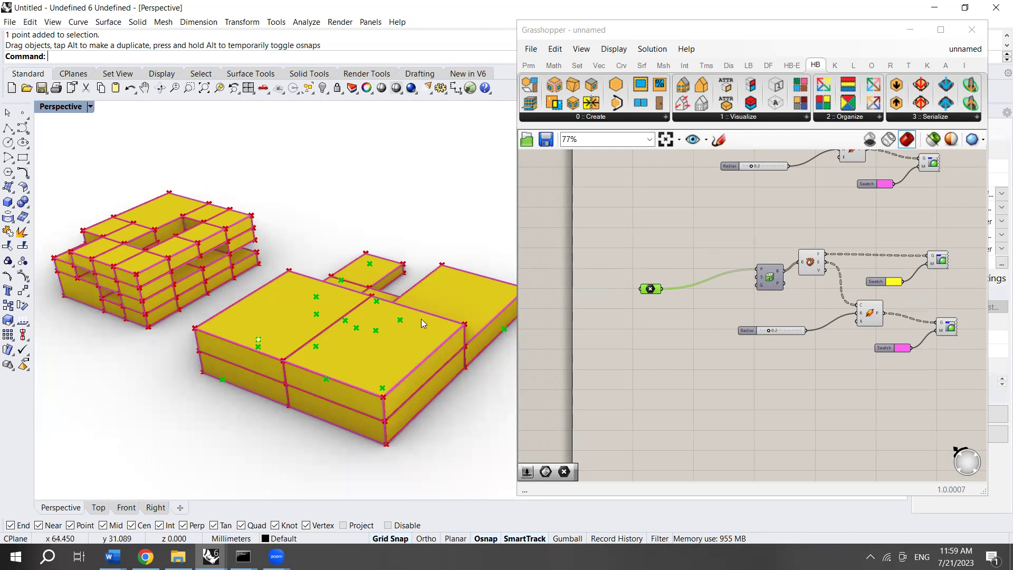
{"action": "left_click", "coordinate": [356, 329]}
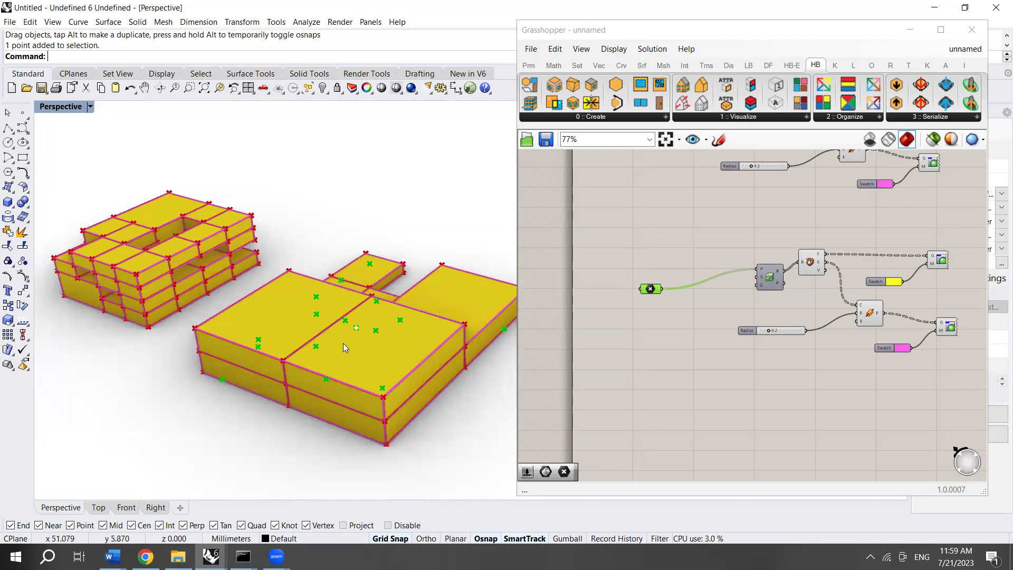
{"action": "scroll", "coordinate": [759, 365], "scroll_direction": "down", "scroll_amount": 2}
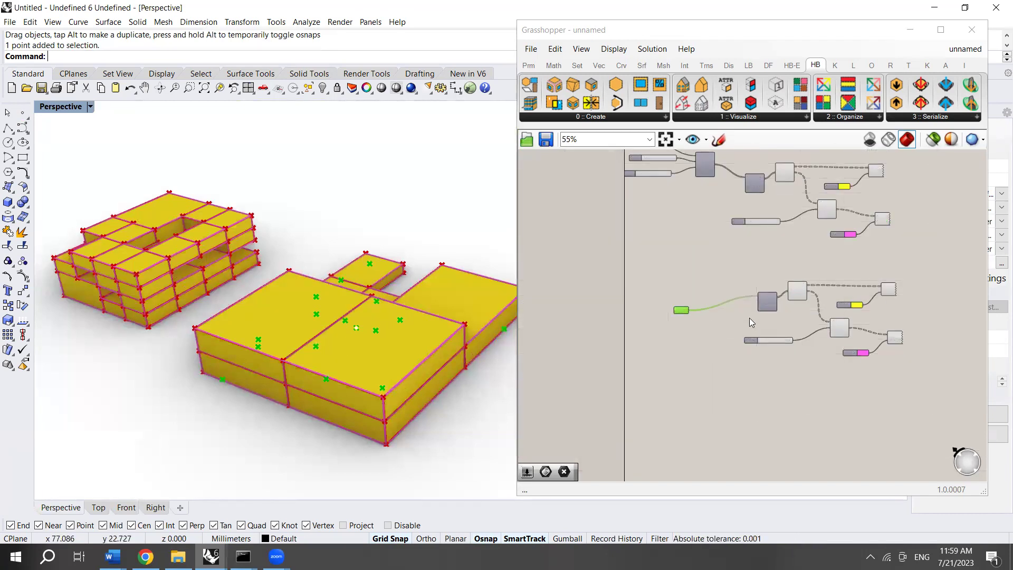